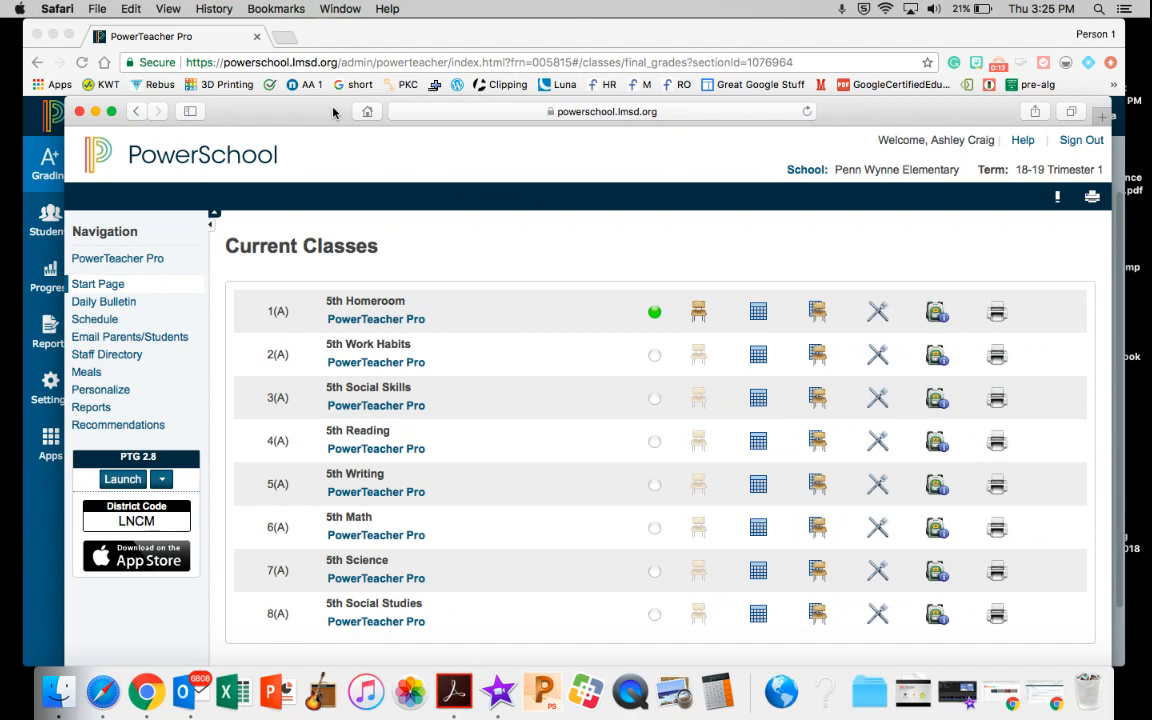
Open PowerTeacher Pro for the 1(A) 5th Homeroom class and display the list of available classes
drag(333, 112, 325, 30)
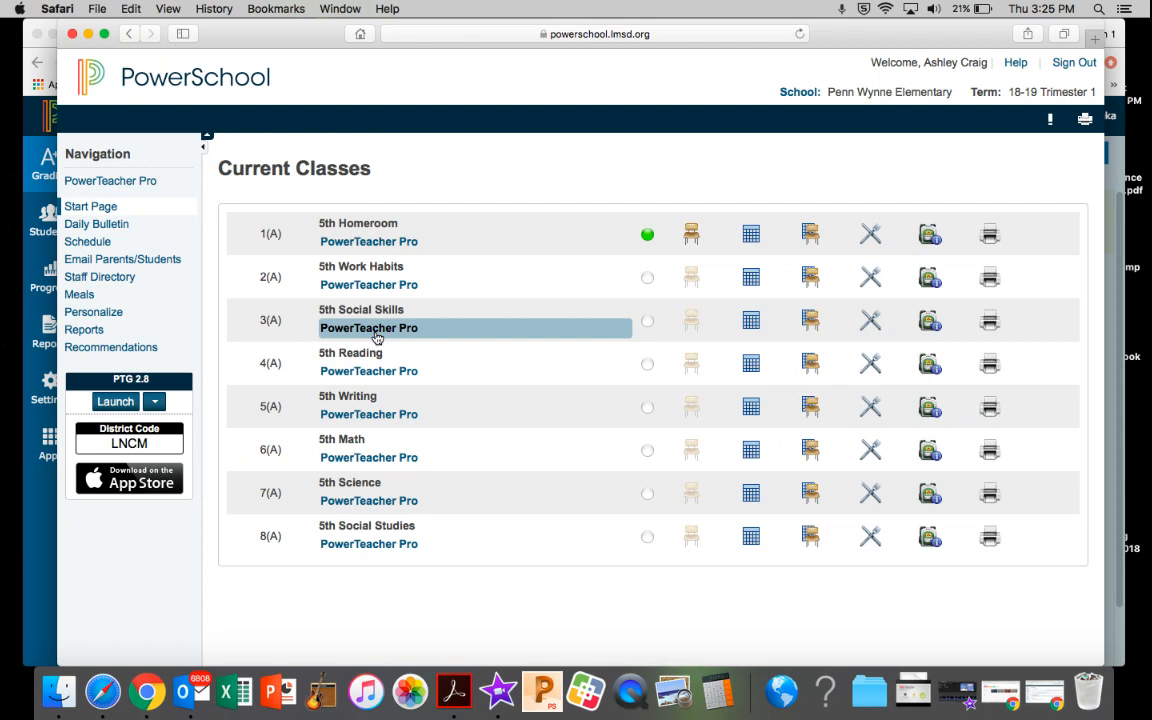
click(410, 246)
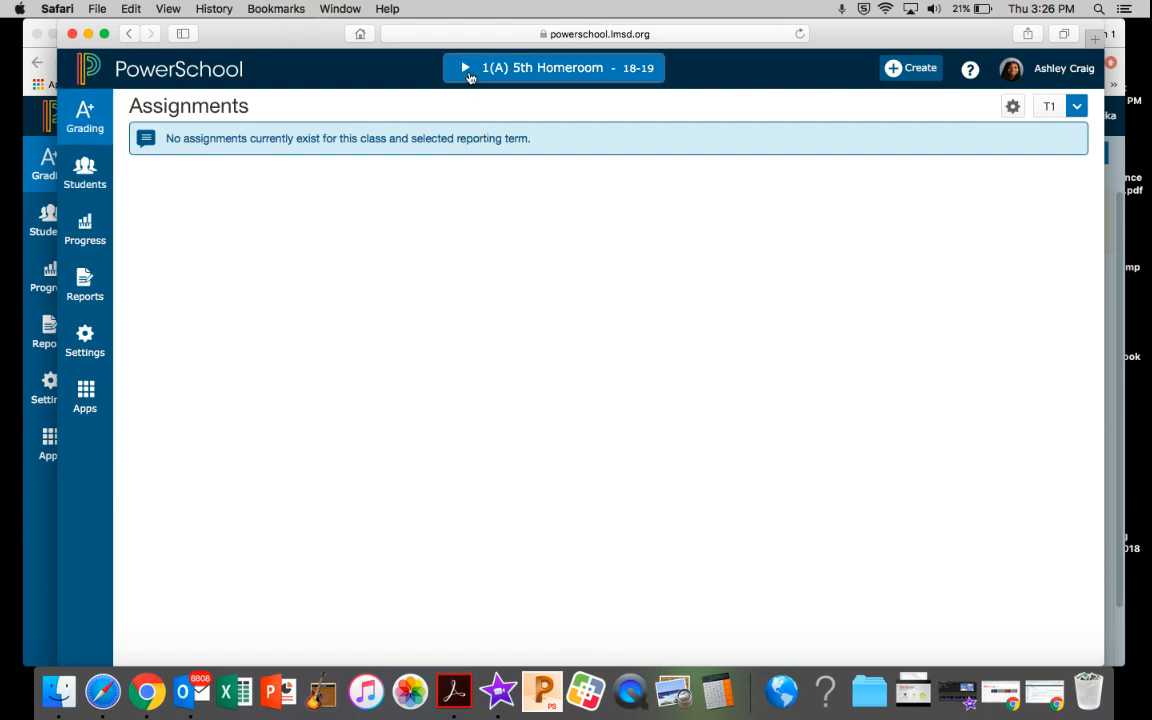
click(468, 70)
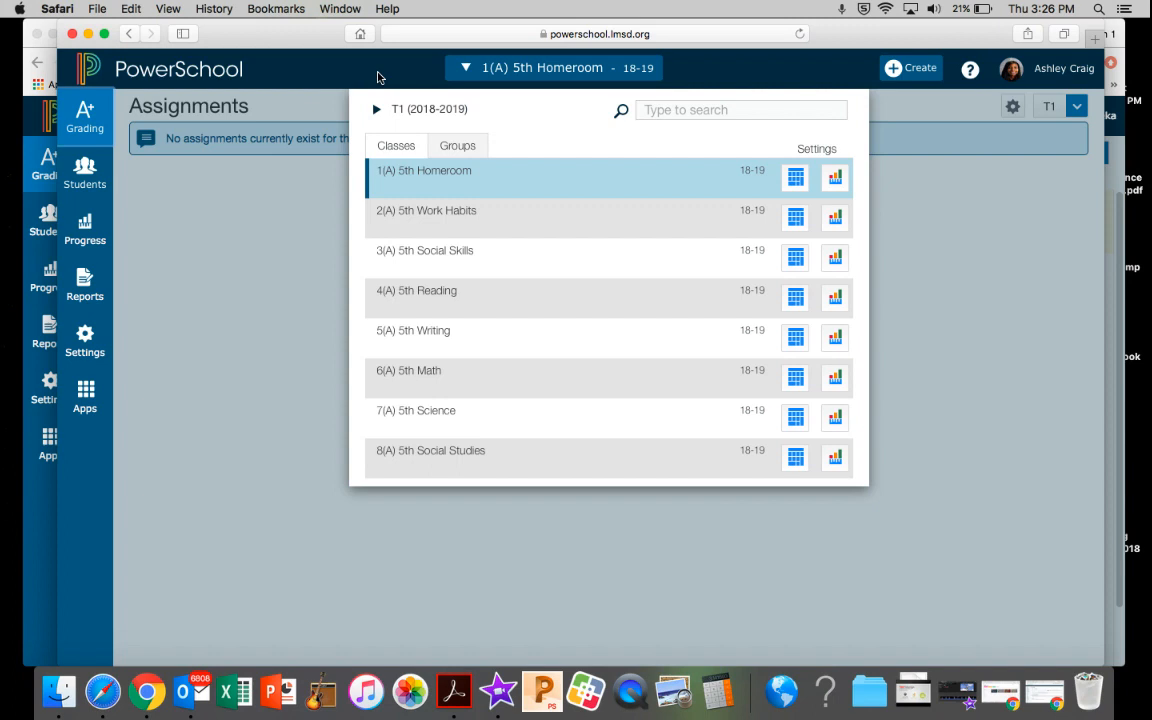
Switch to the second-grade gradebook in Chrome and open the Standards grades for 3(A) 2nd Social Skills
click(89, 34)
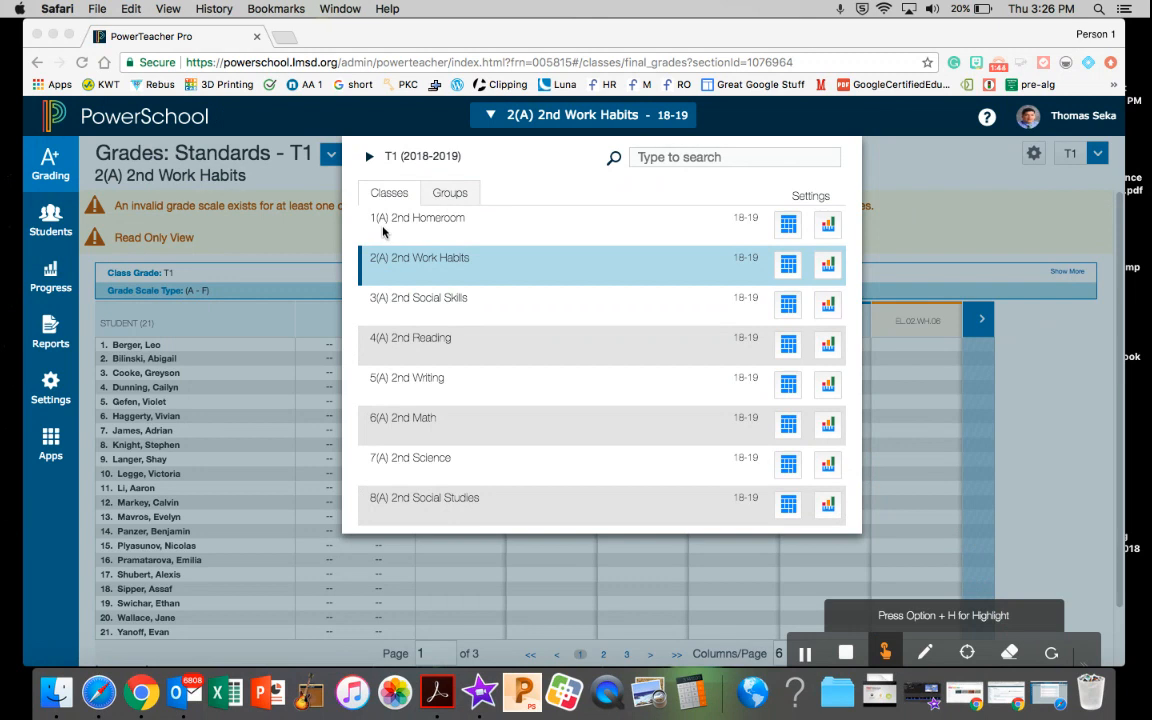
click(490, 117)
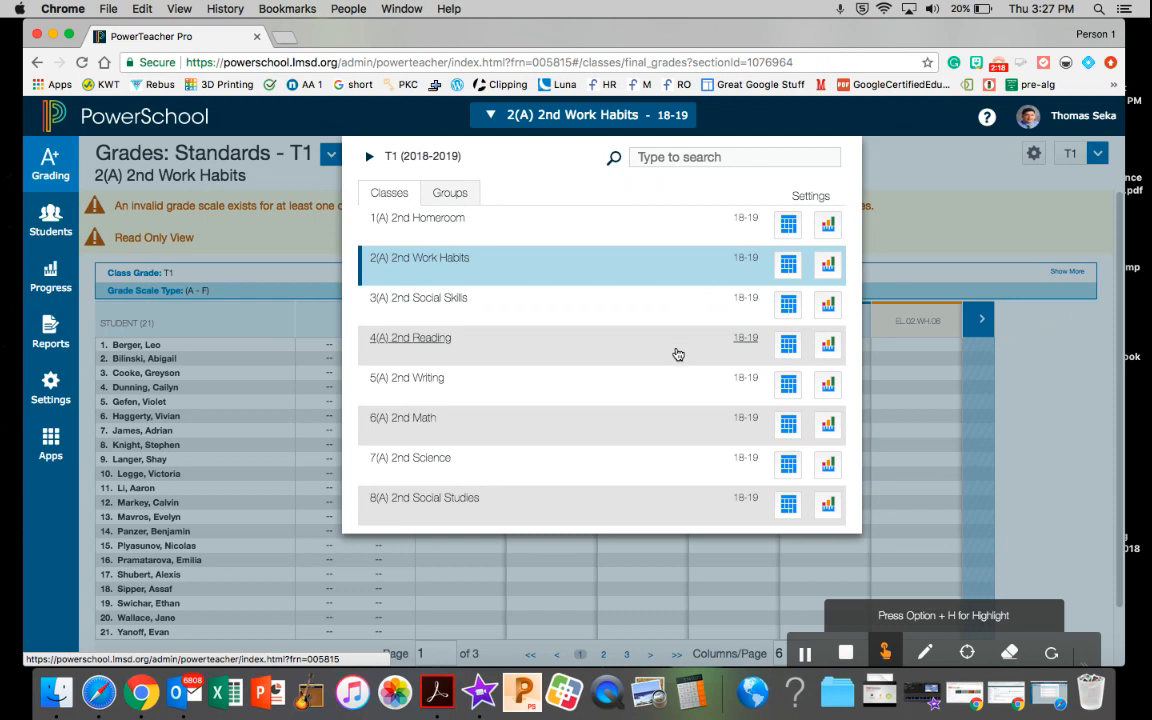
click(790, 310)
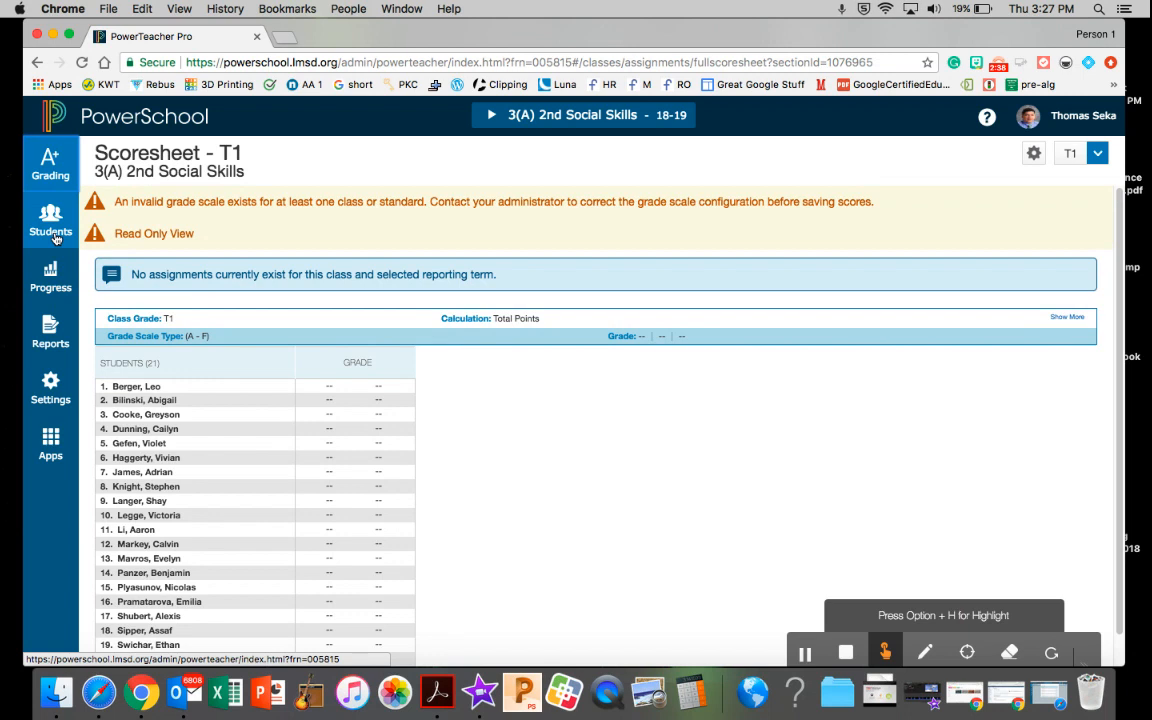
click(52, 165)
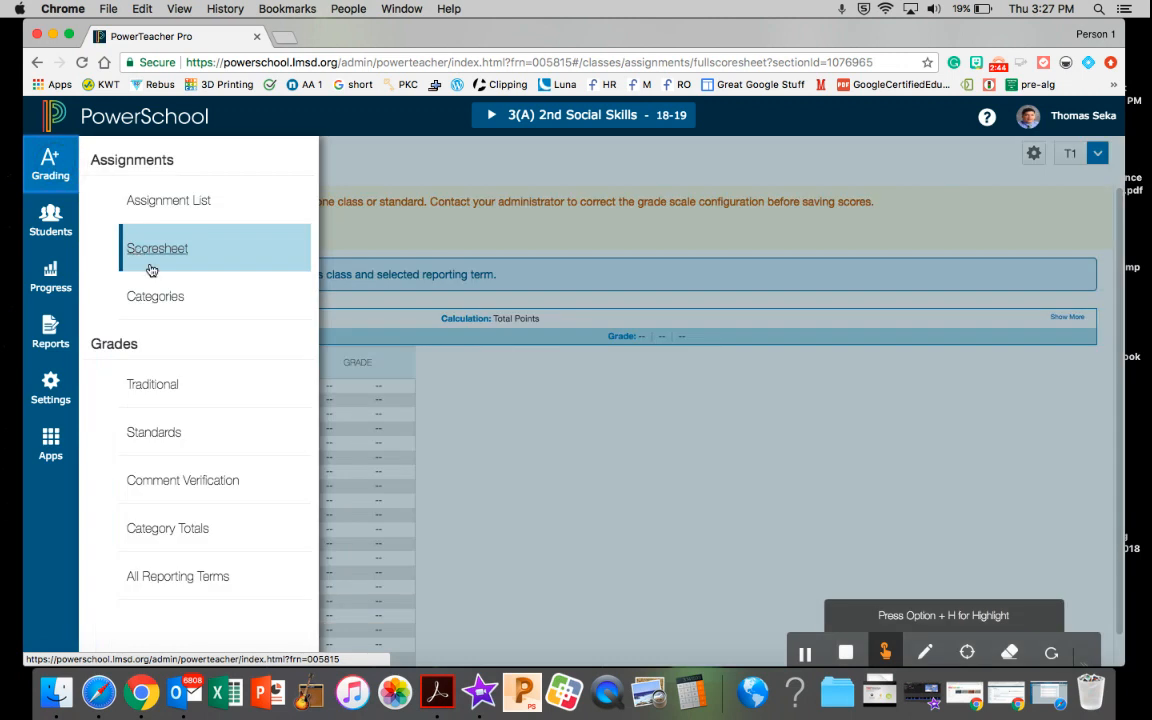
click(148, 435)
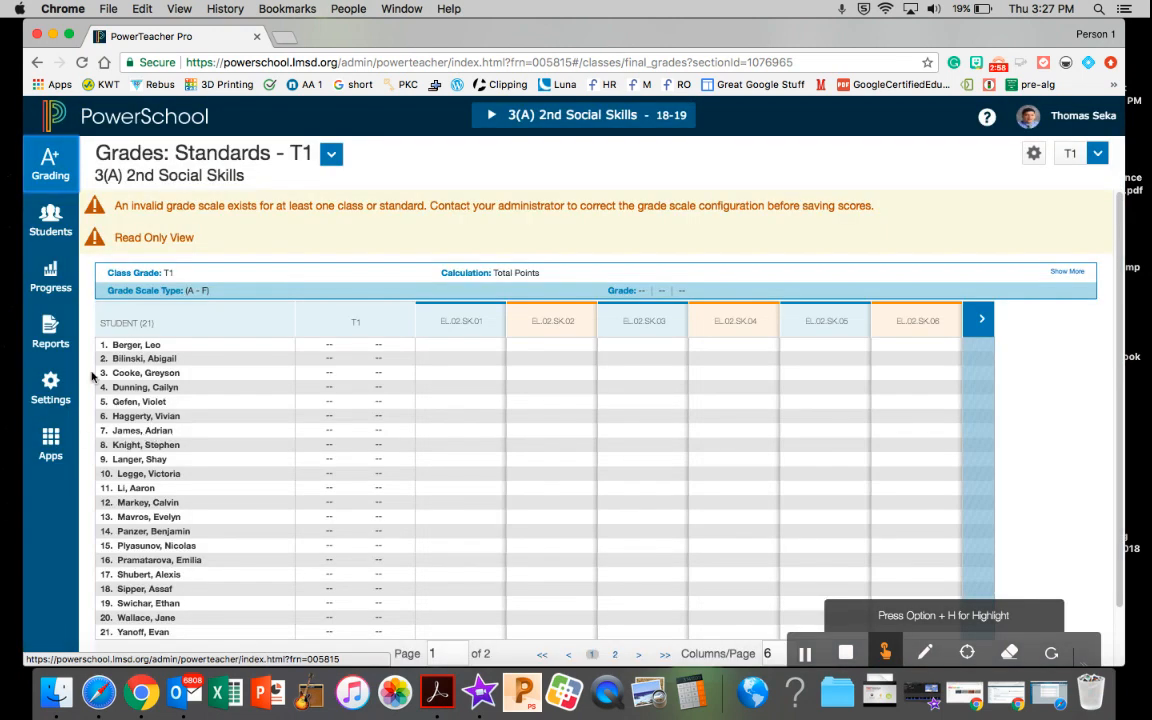
Enter grade C for the first student under standard EL.02.SK.01, Works cooperatively with others
scroll(268, 405, down, 2)
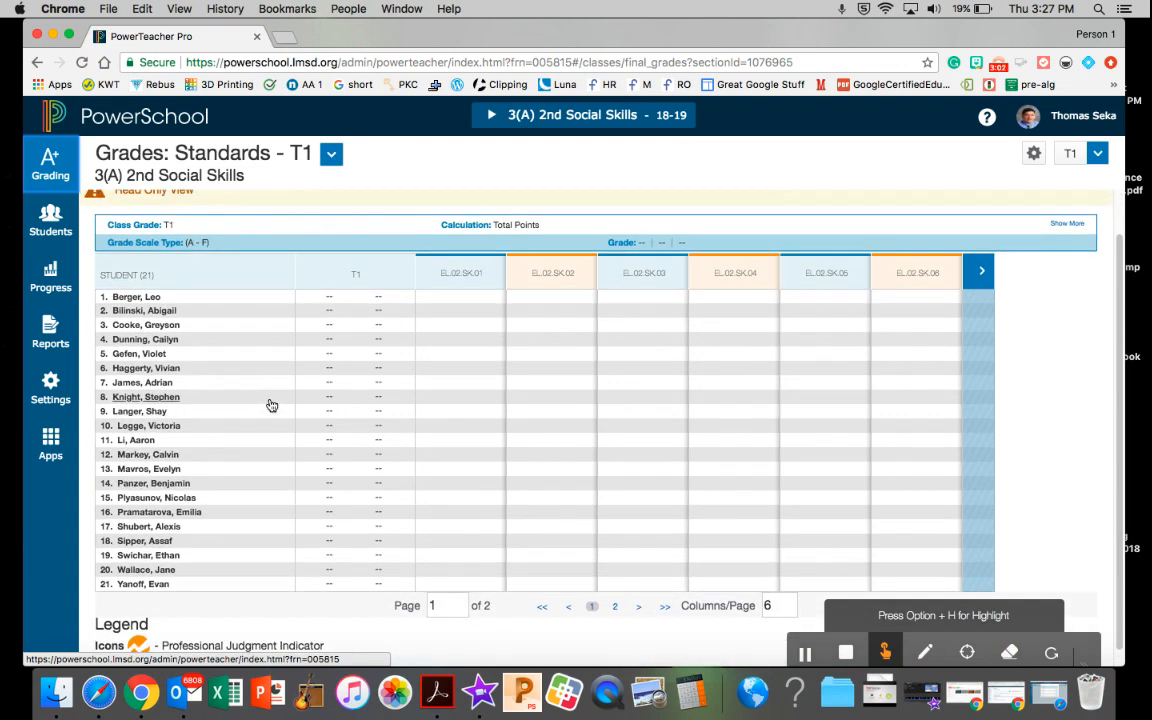
scroll(268, 405, up, 4)
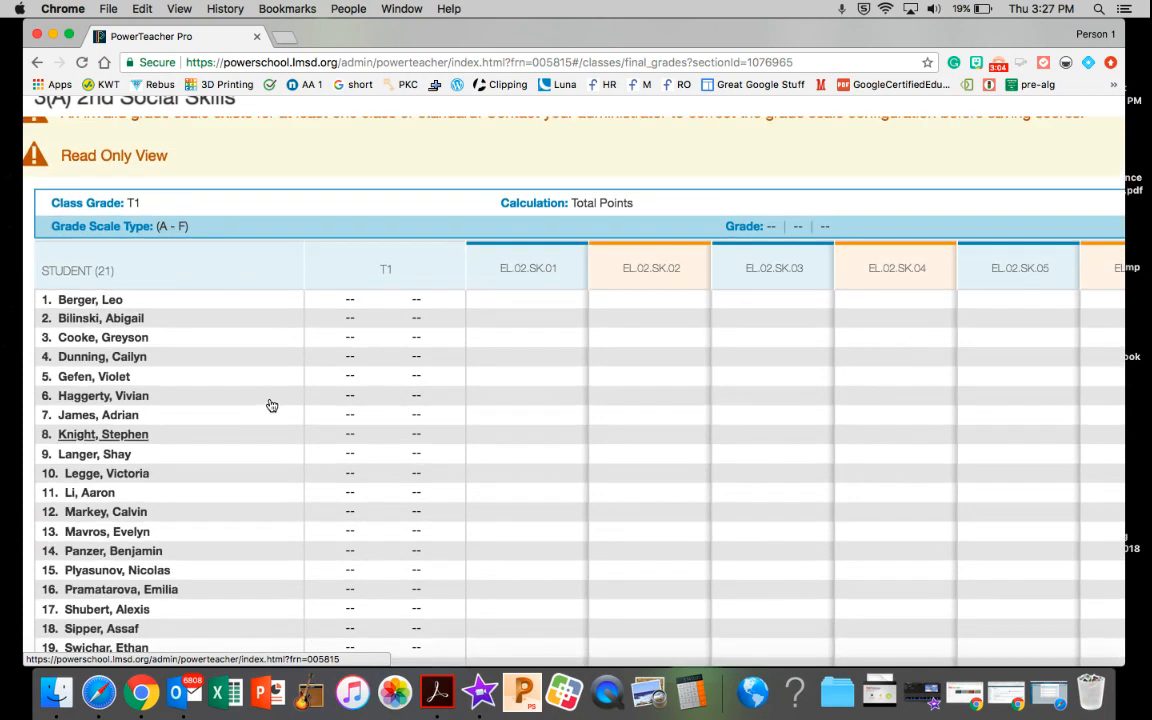
scroll(272, 405, down, 1)
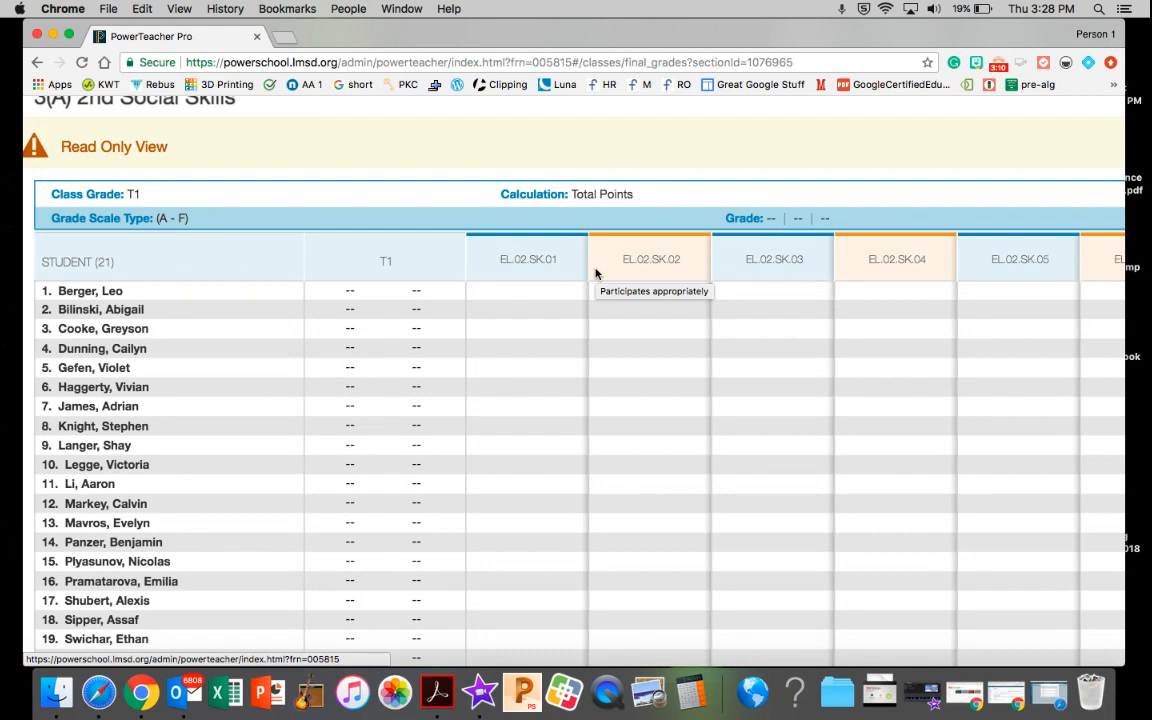
click(535, 291)
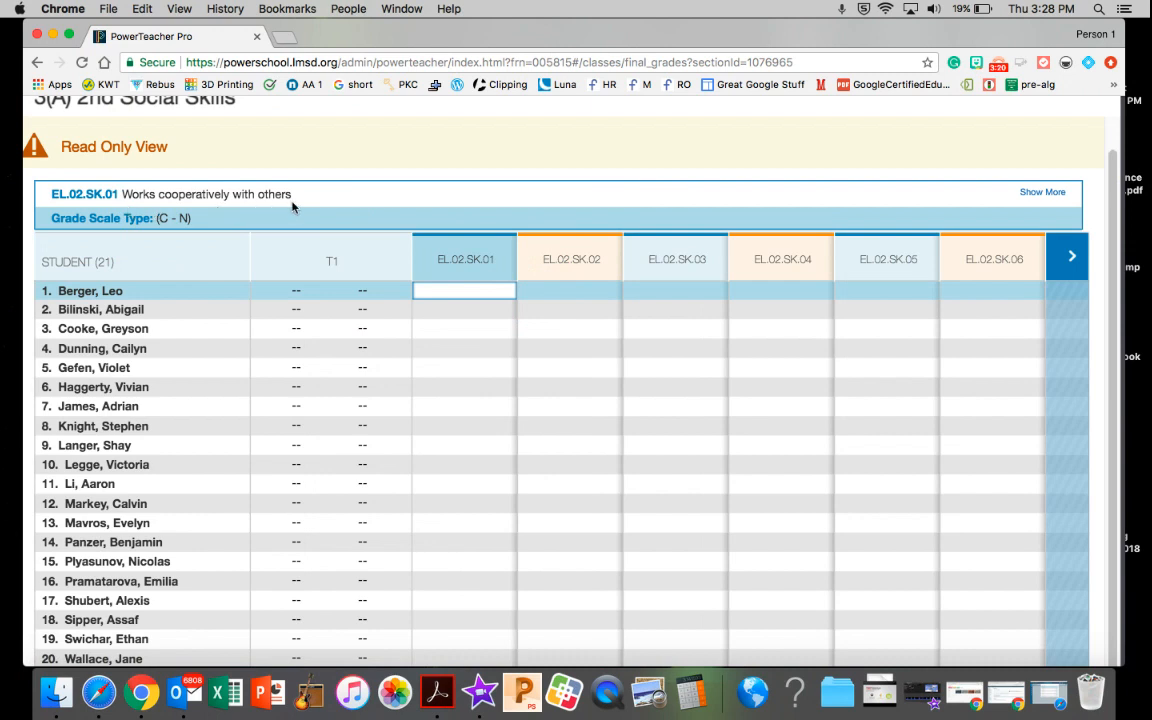
click(473, 292)
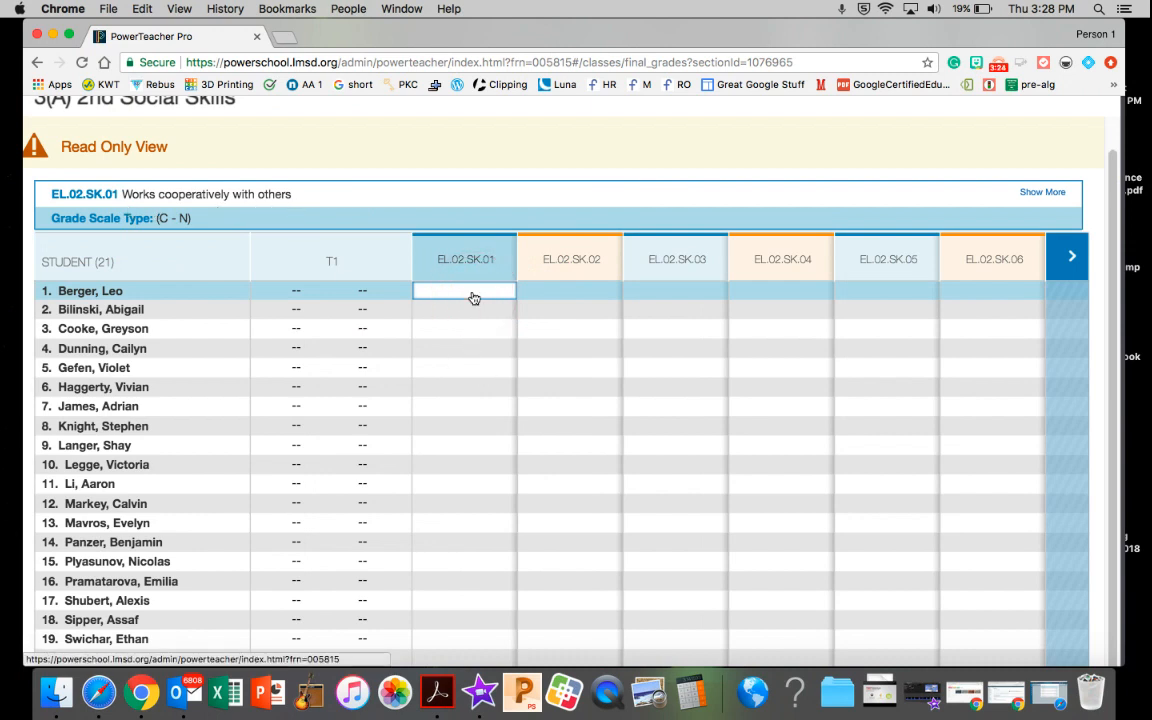
text(C)
scroll(473, 297, right, 1)
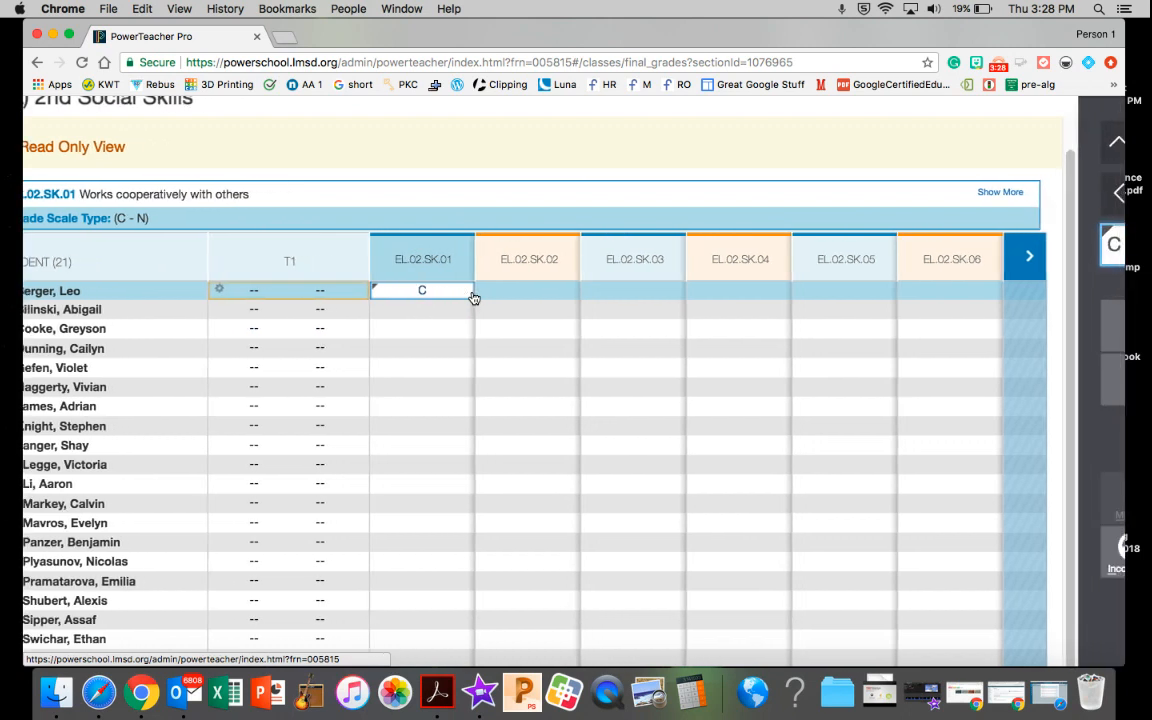
scroll(473, 297, down, 4)
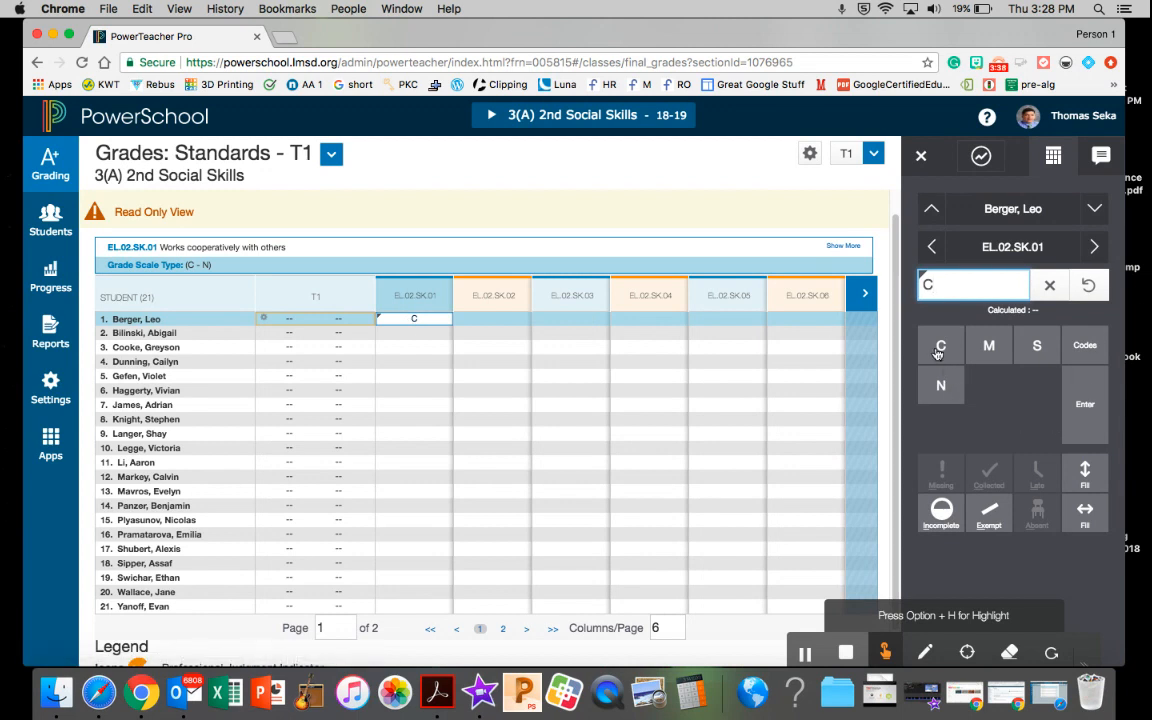
Grade the second student M and the third student N on standard EL.02.SK.01
click(443, 329)
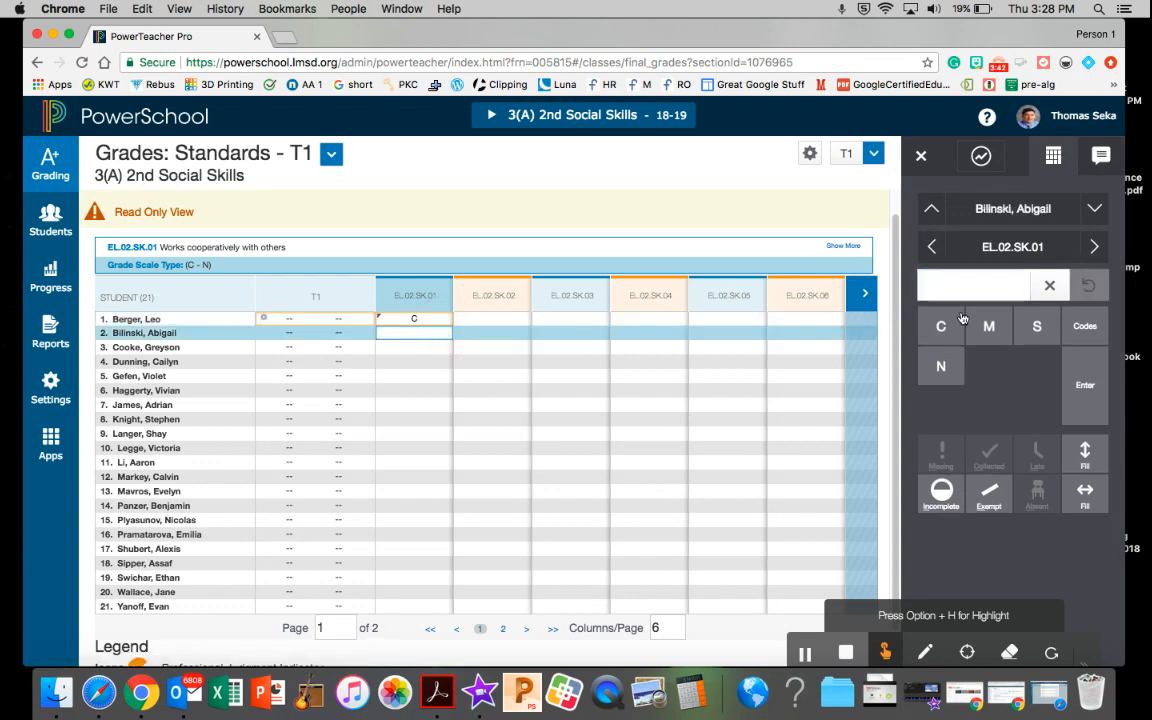
click(988, 330)
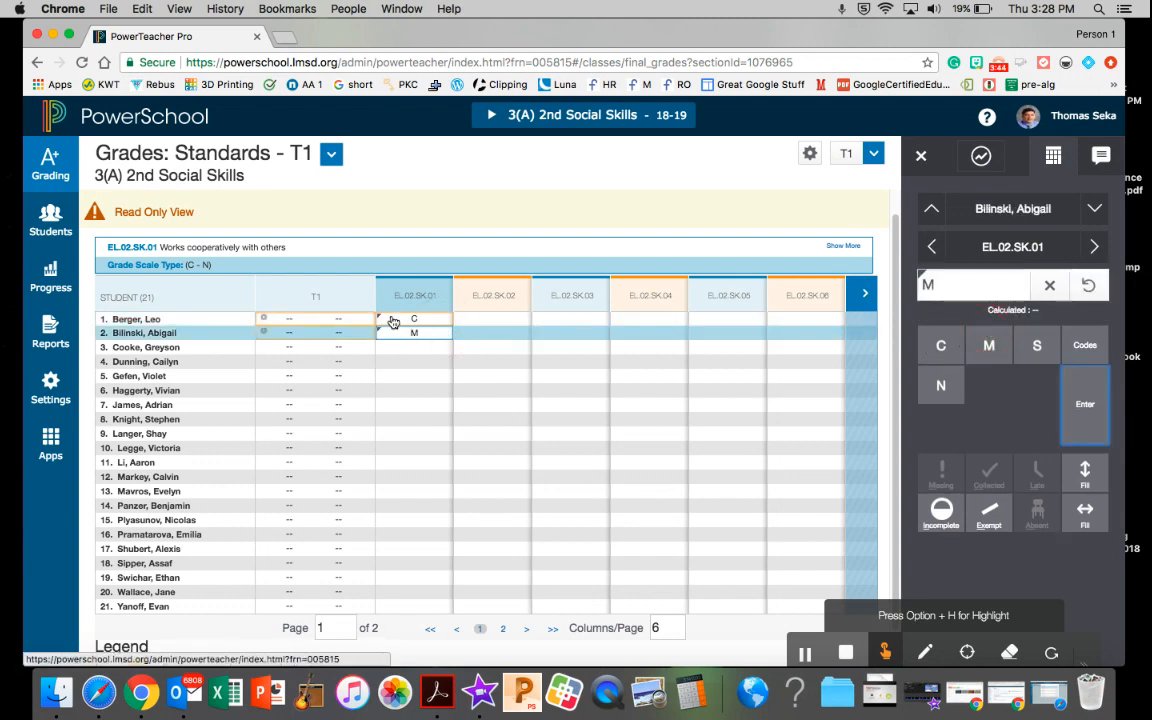
click(393, 350)
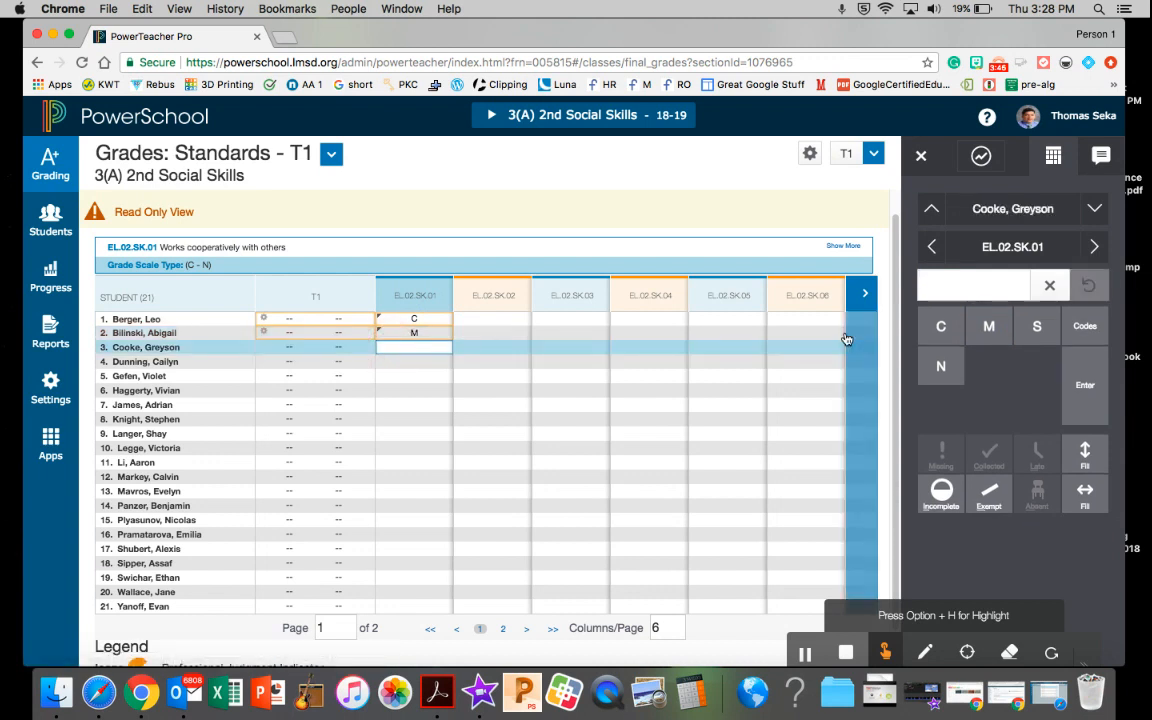
click(940, 370)
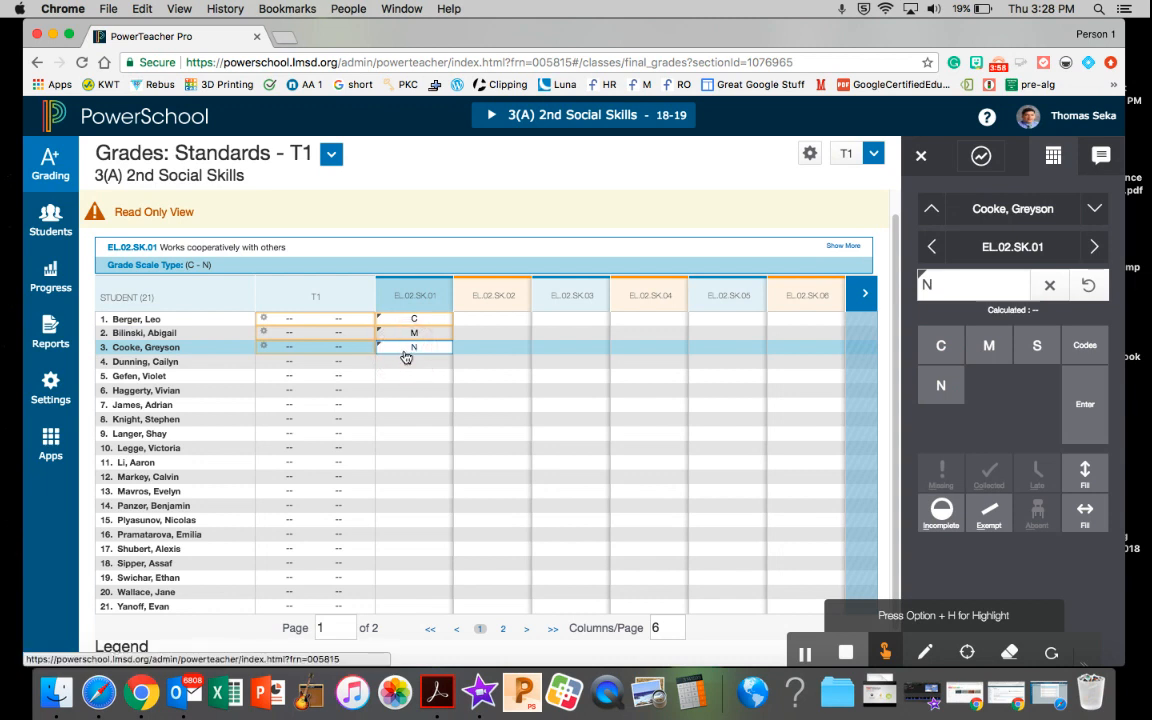
Clear the EL.02.SK.01 grades of the third, second and first students
click(1089, 286)
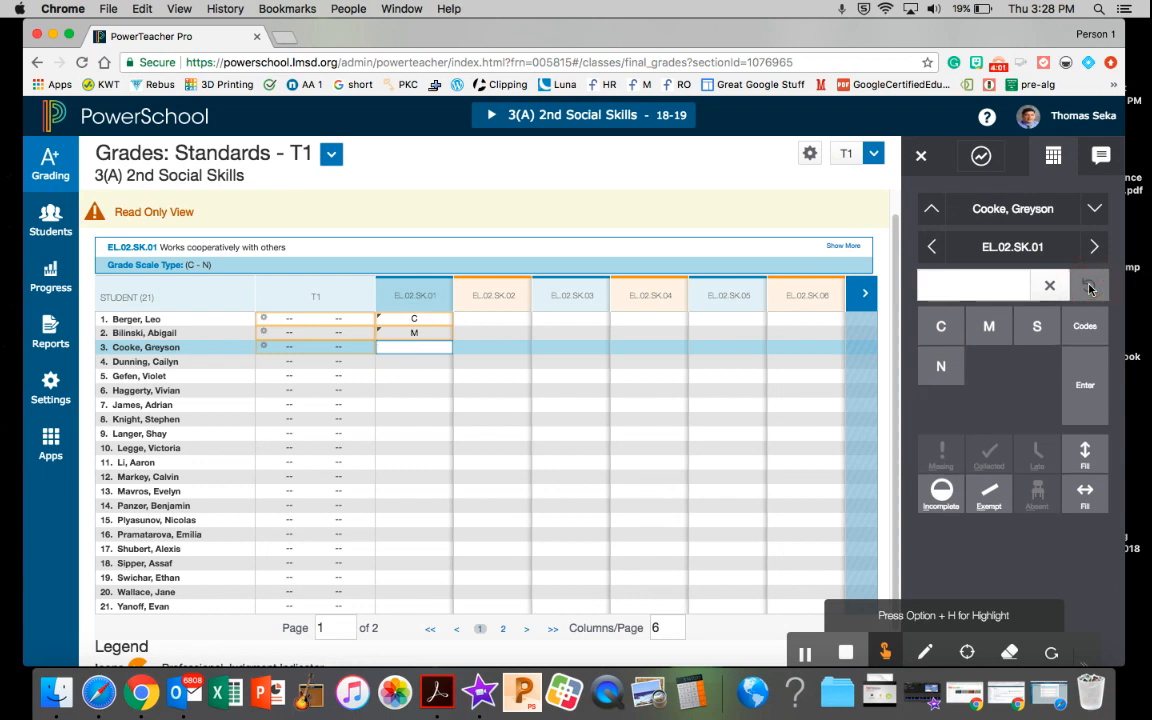
click(425, 332)
click(1091, 288)
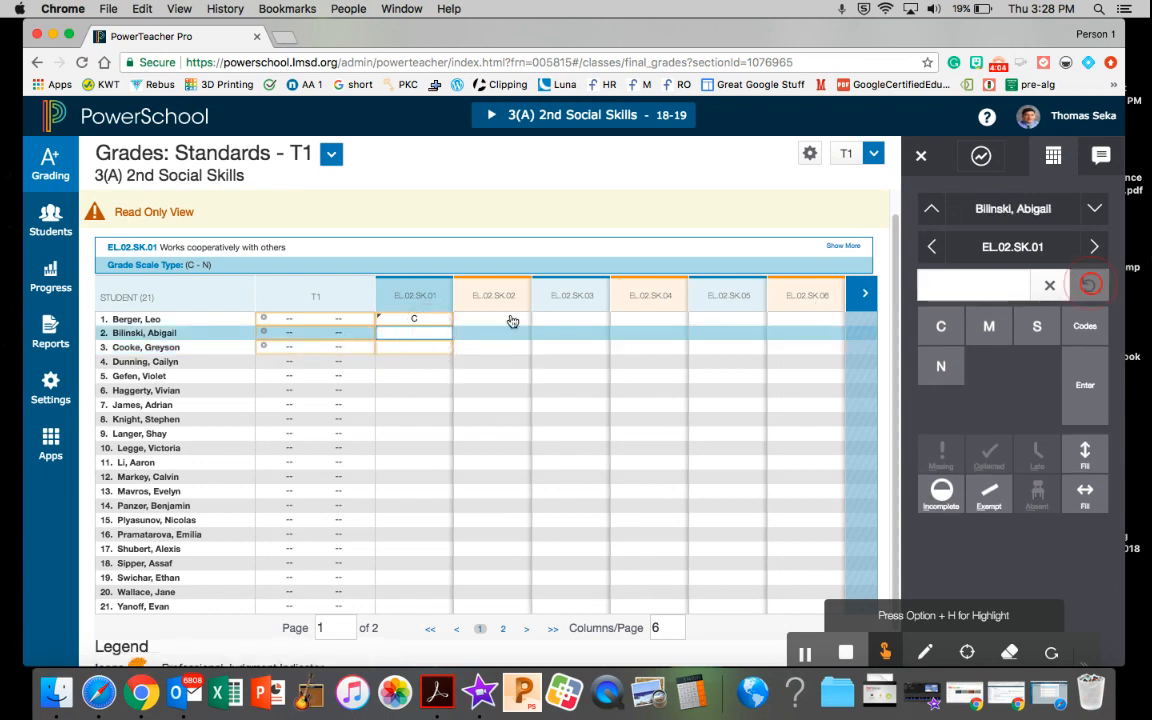
click(416, 320)
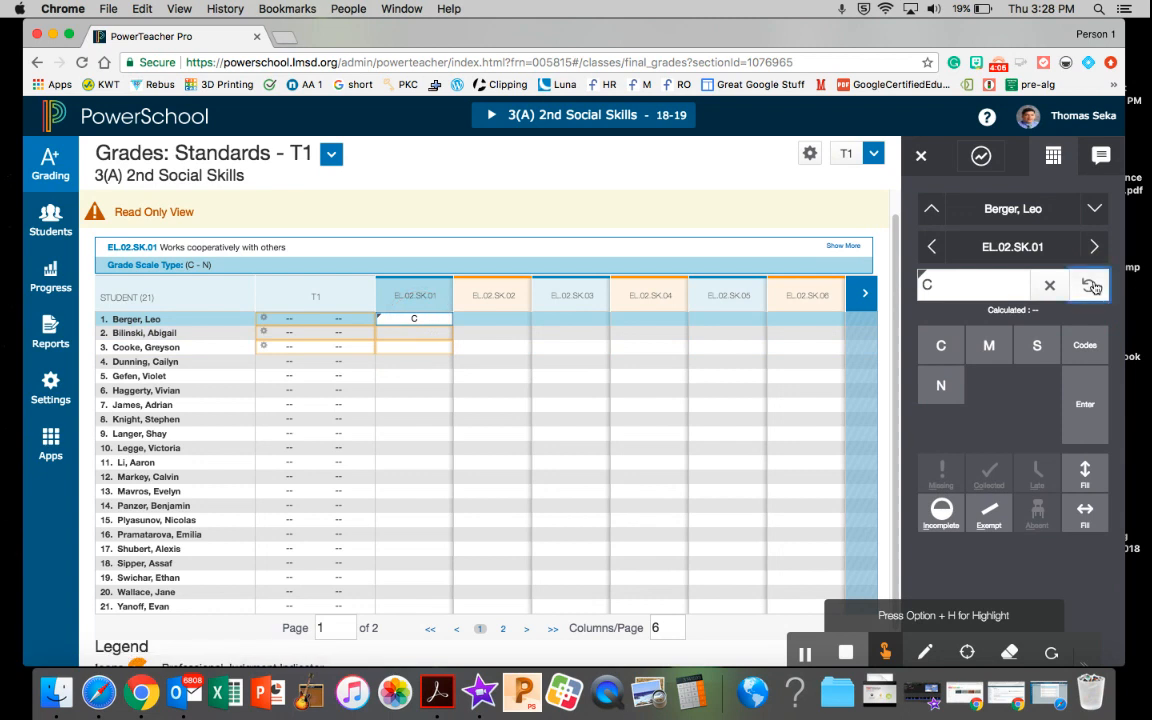
click(1049, 286)
Give the first student a C on EL.02.SK.01 and fill that grade down the column for the whole class
click(405, 319)
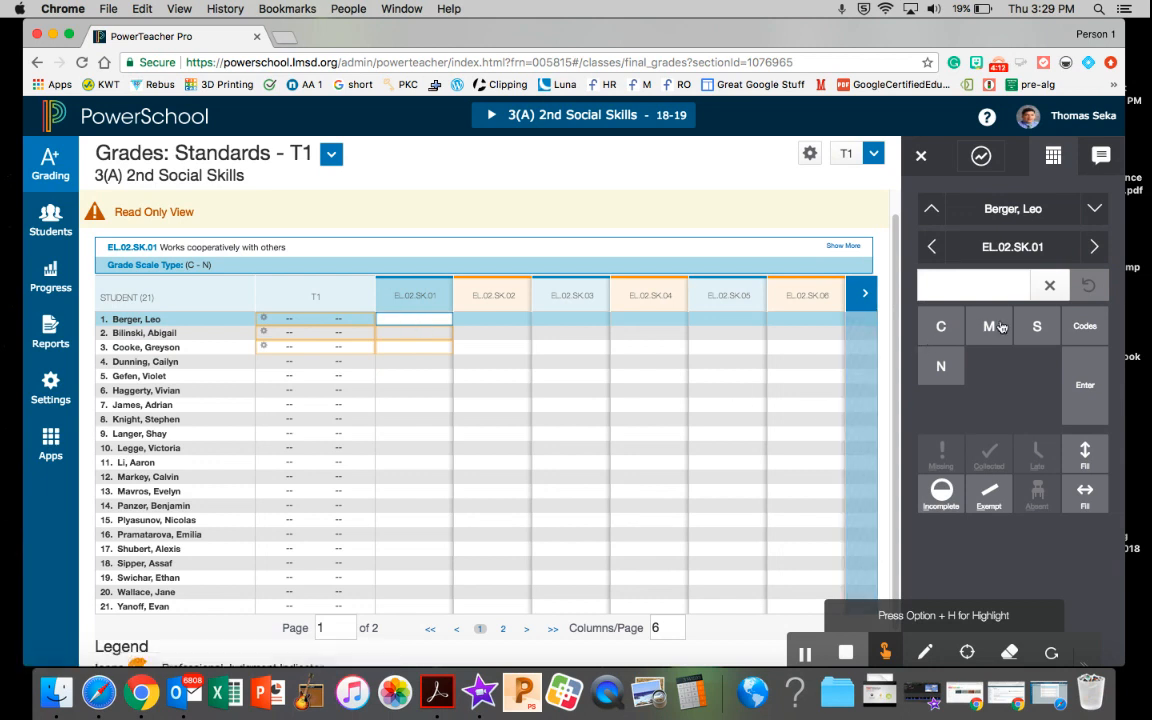
text(C)
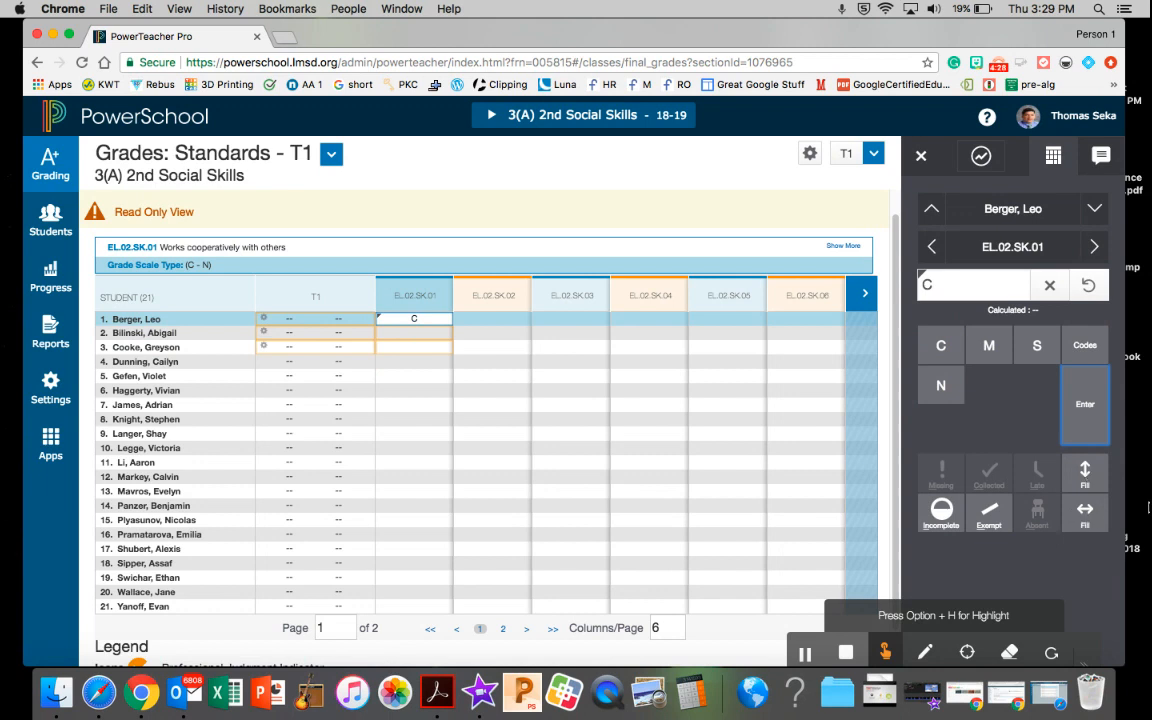
click(1087, 476)
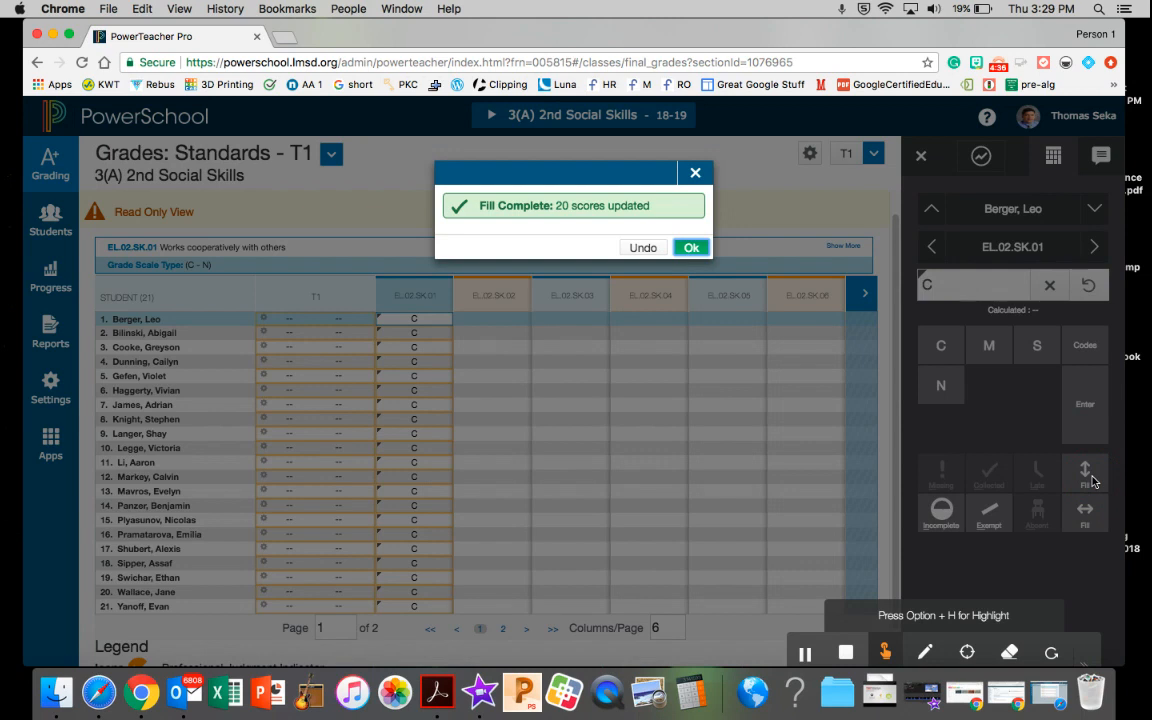
click(684, 248)
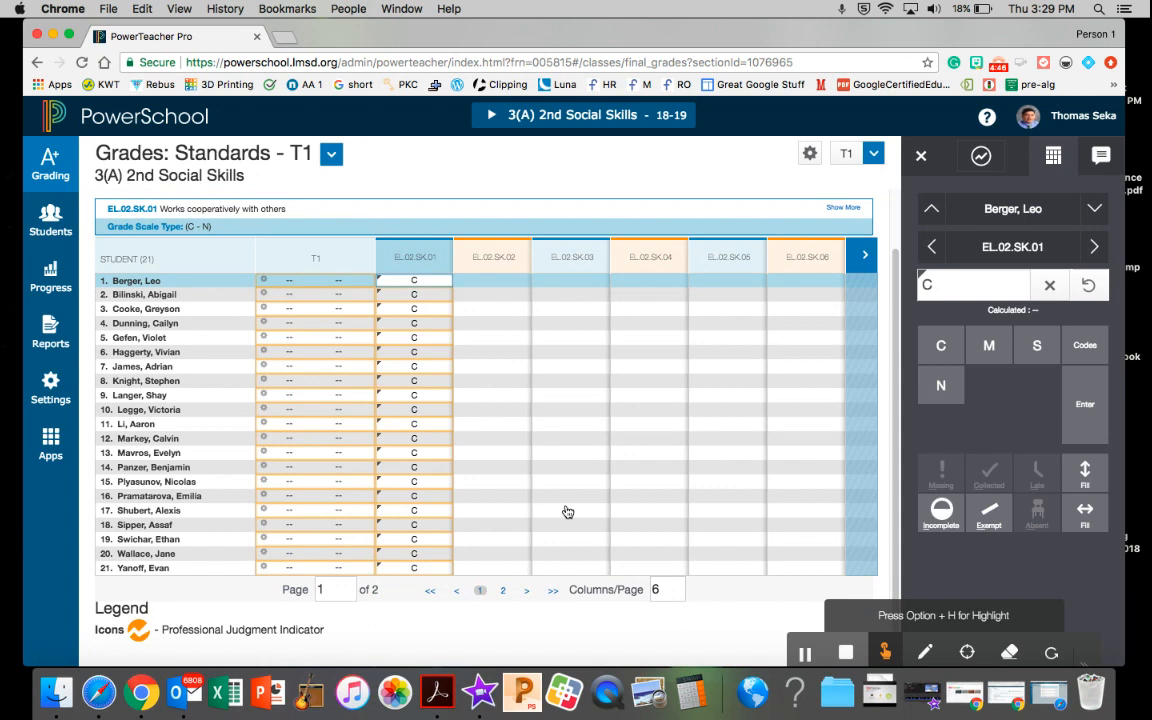
drag(1113, 630, 1118, 659)
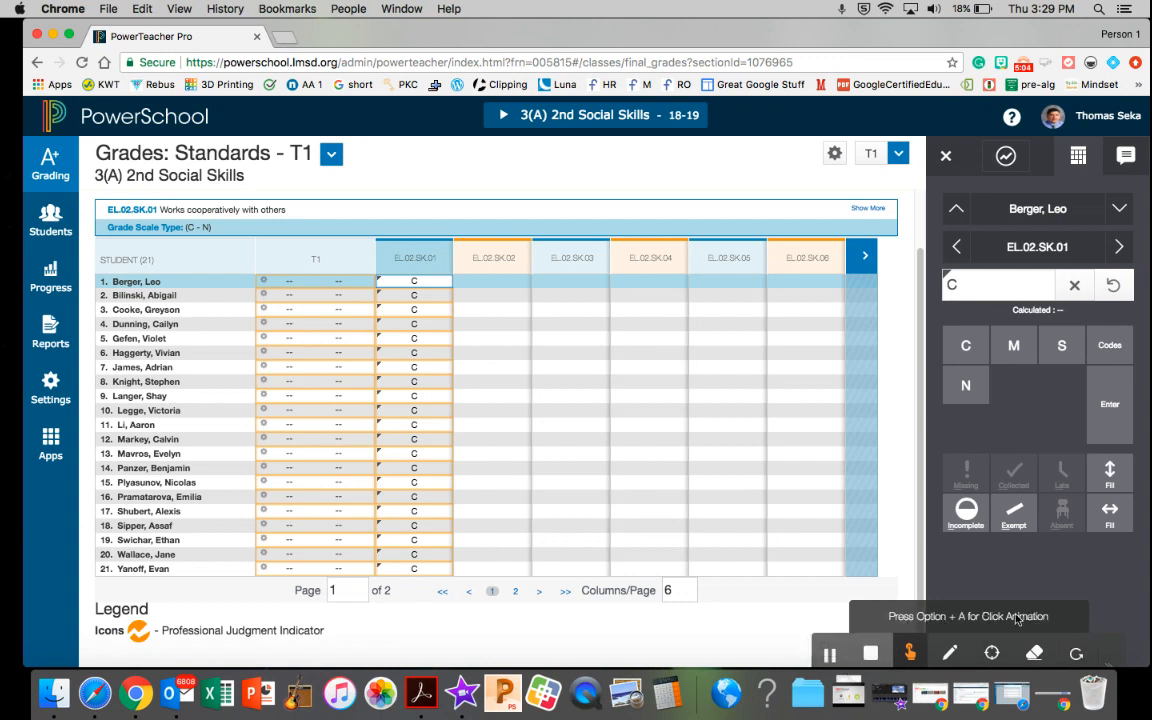
click(1023, 621)
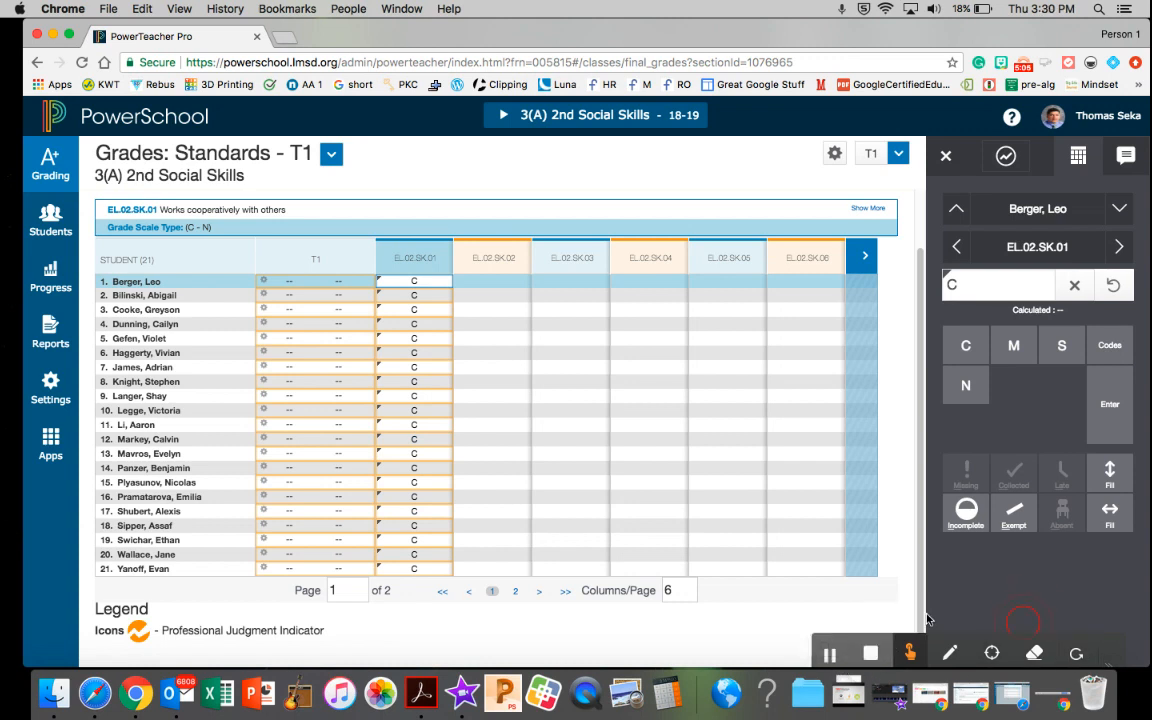
click(831, 606)
drag(1031, 38, 1024, 5)
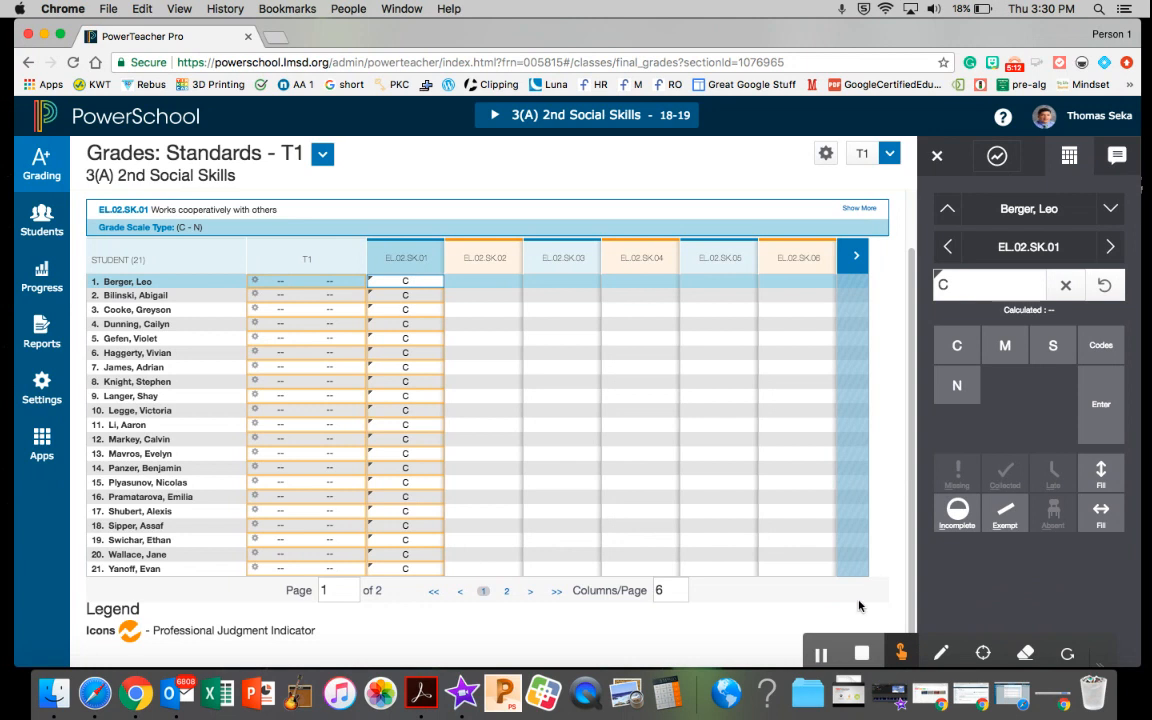
click(822, 656)
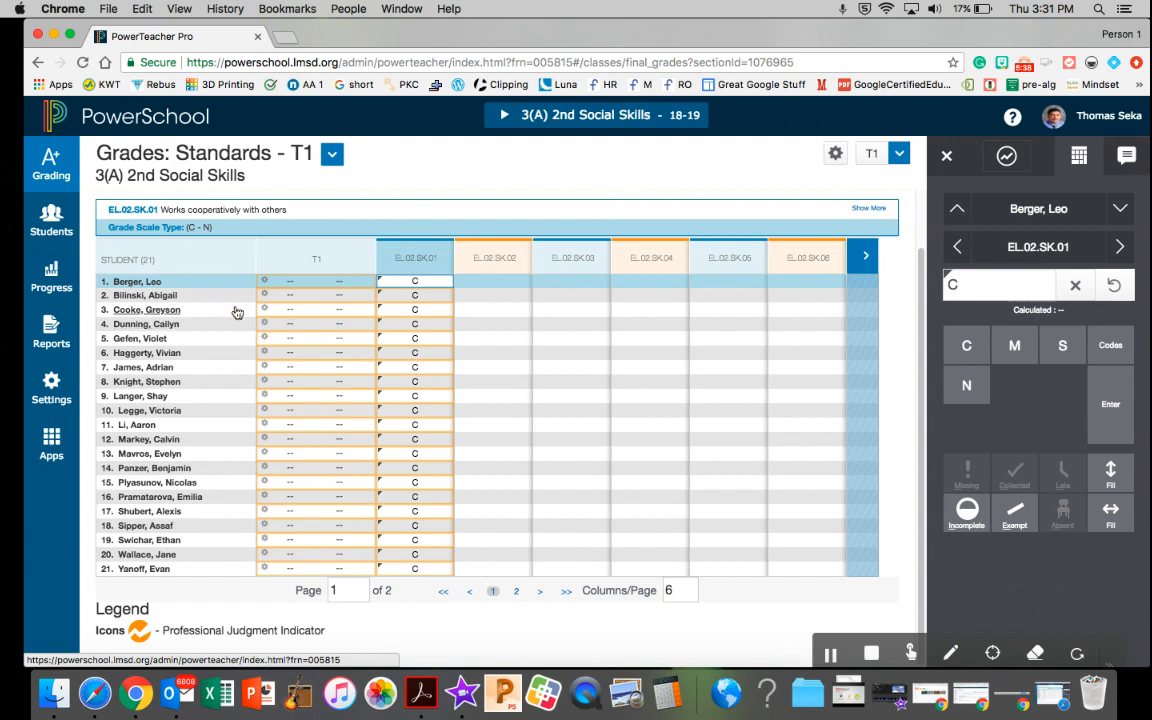
Open the first student's Standards Progress page and bring up the T1 comment box for EL.02.SK.09, Social Skills comment
click(120, 286)
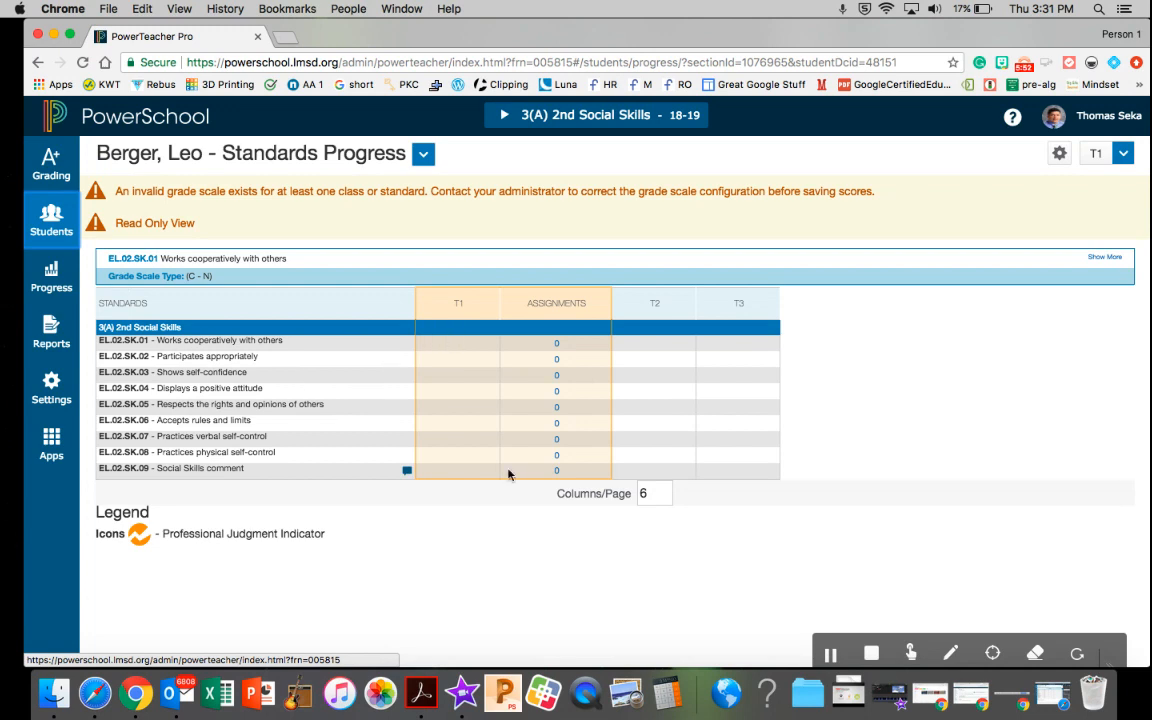
click(465, 339)
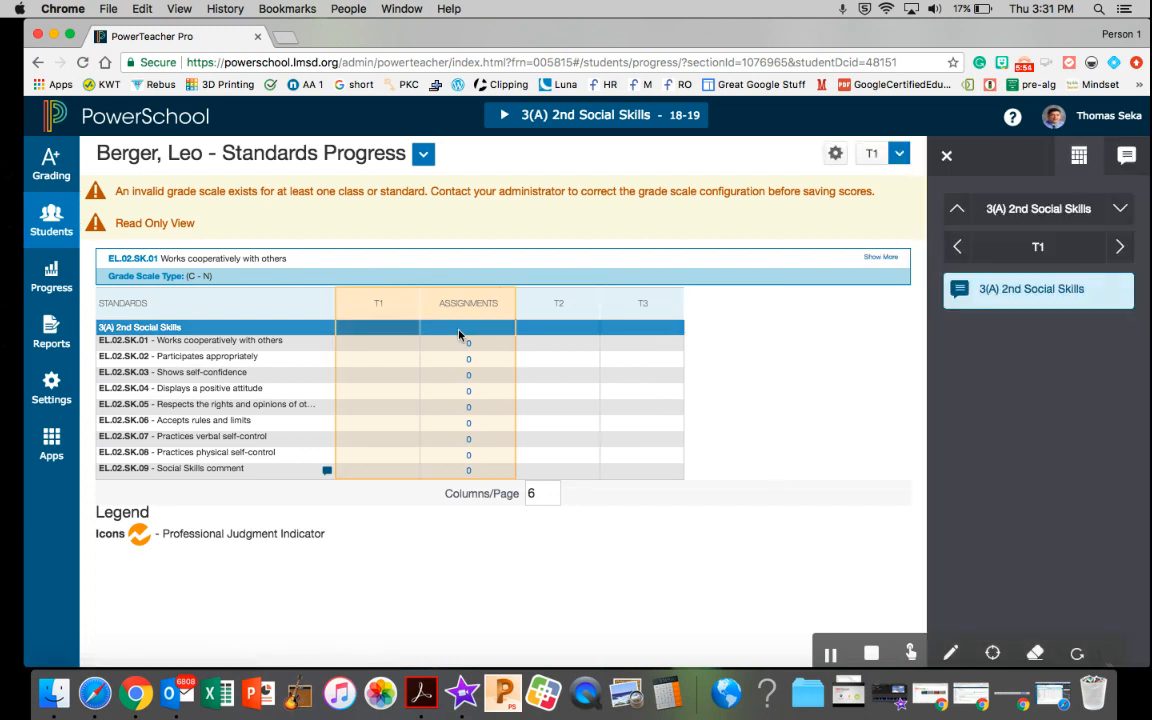
click(386, 342)
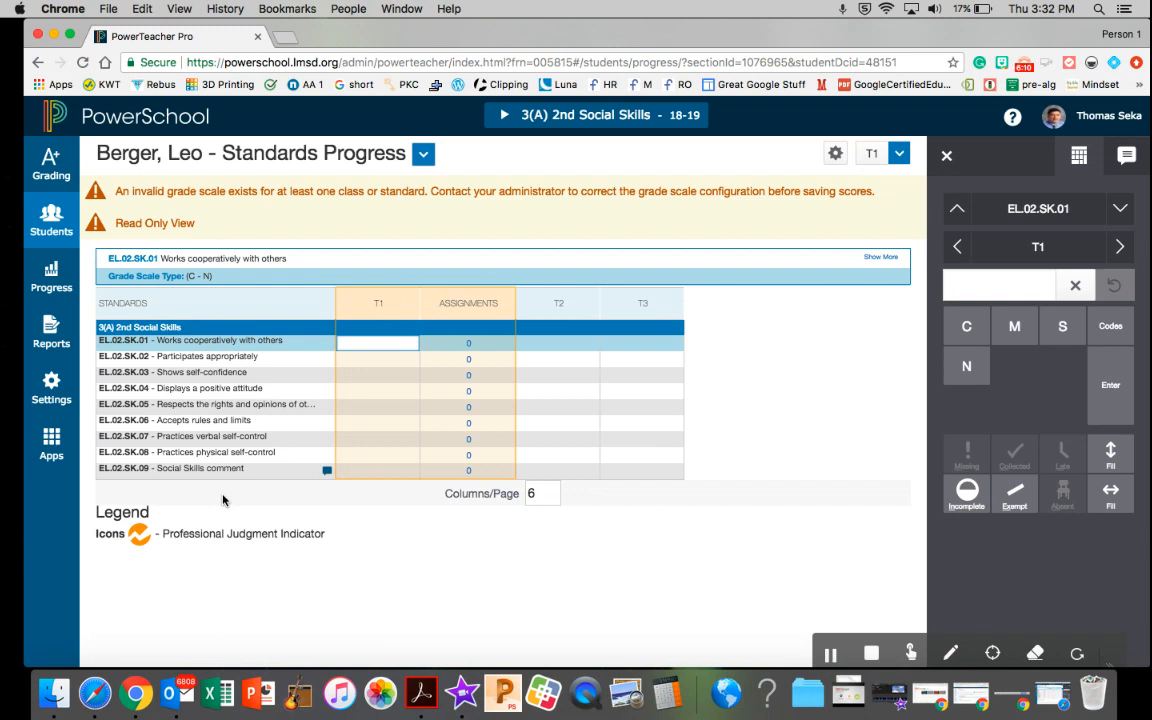
click(354, 472)
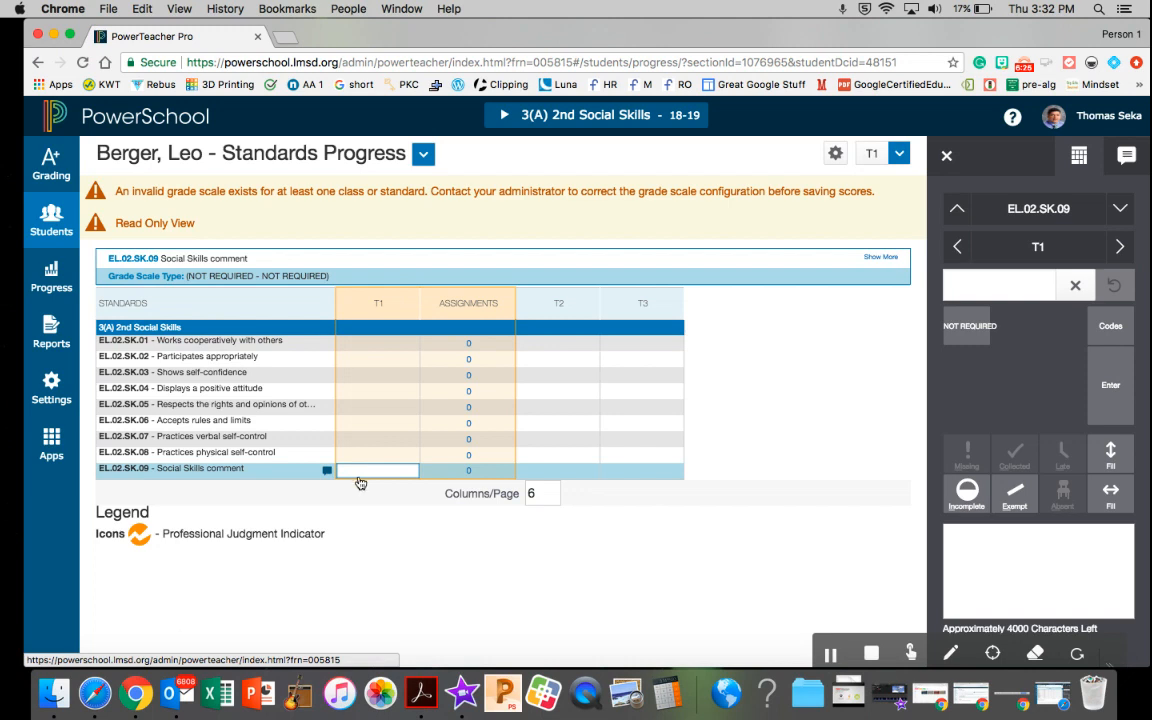
click(1125, 158)
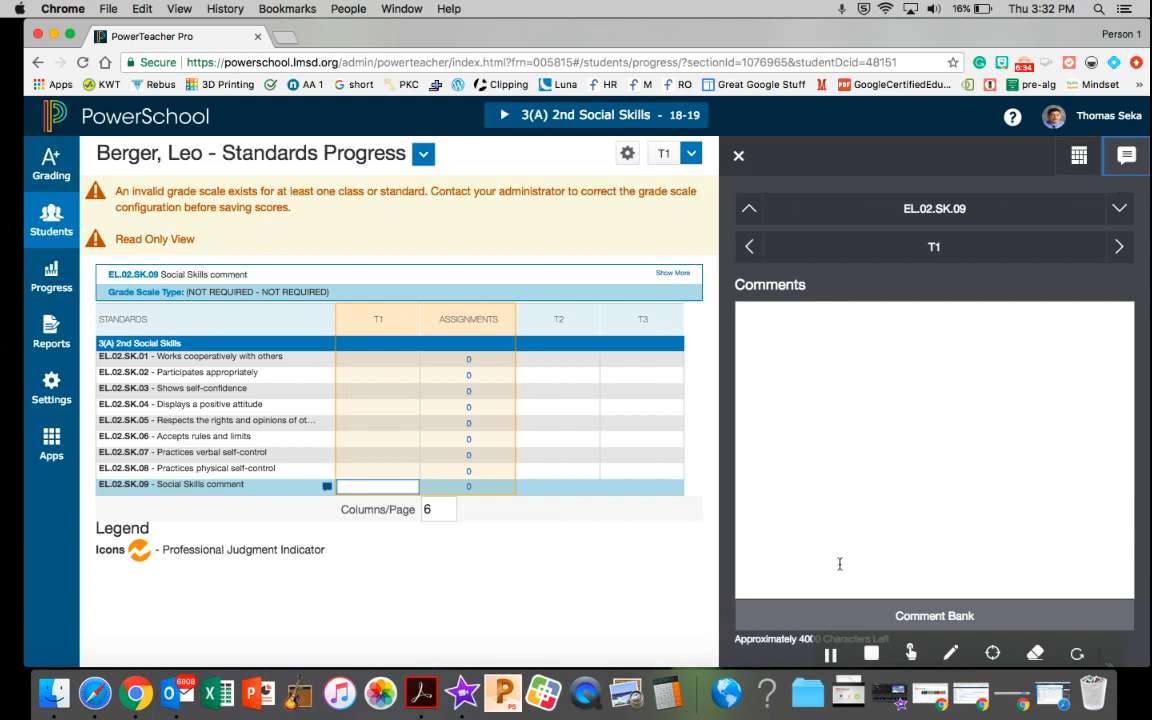
Enter a placeholder T1 comment beginning "kslds dkj" for EL.02.SK.09 in the score inspector, and move to the EL.02.SK.08 cell
click(1086, 163)
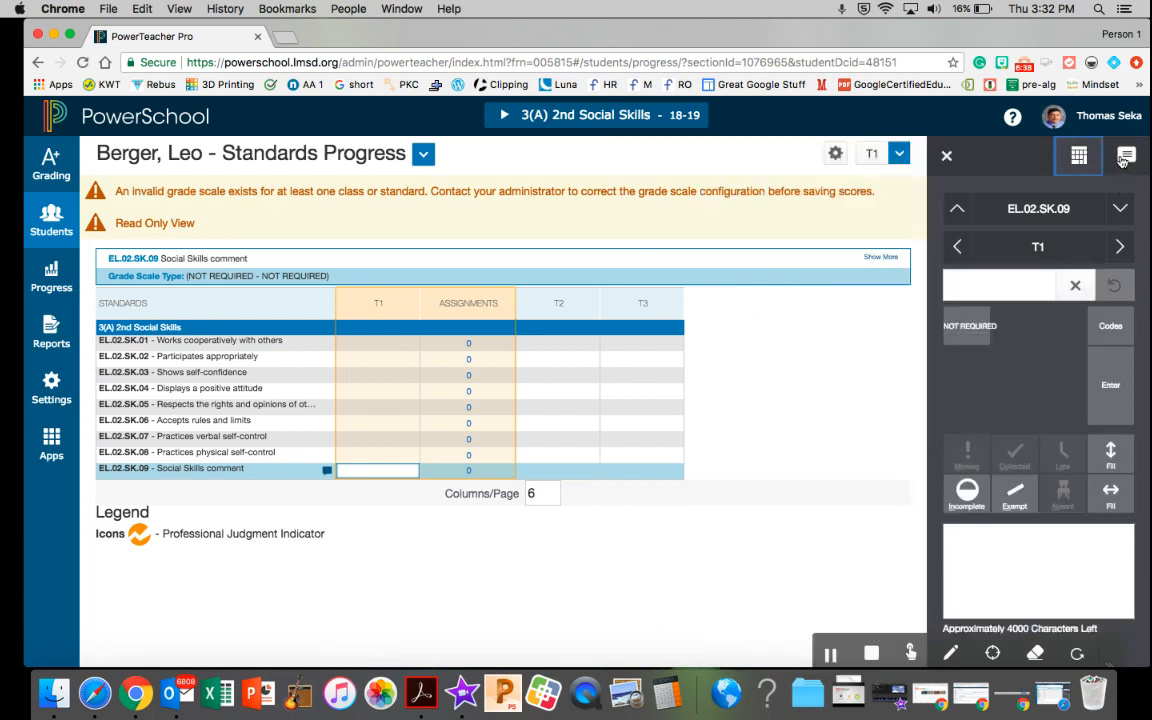
click(1001, 540)
text(kslds dkj sldksdlk sldsadd slkds)
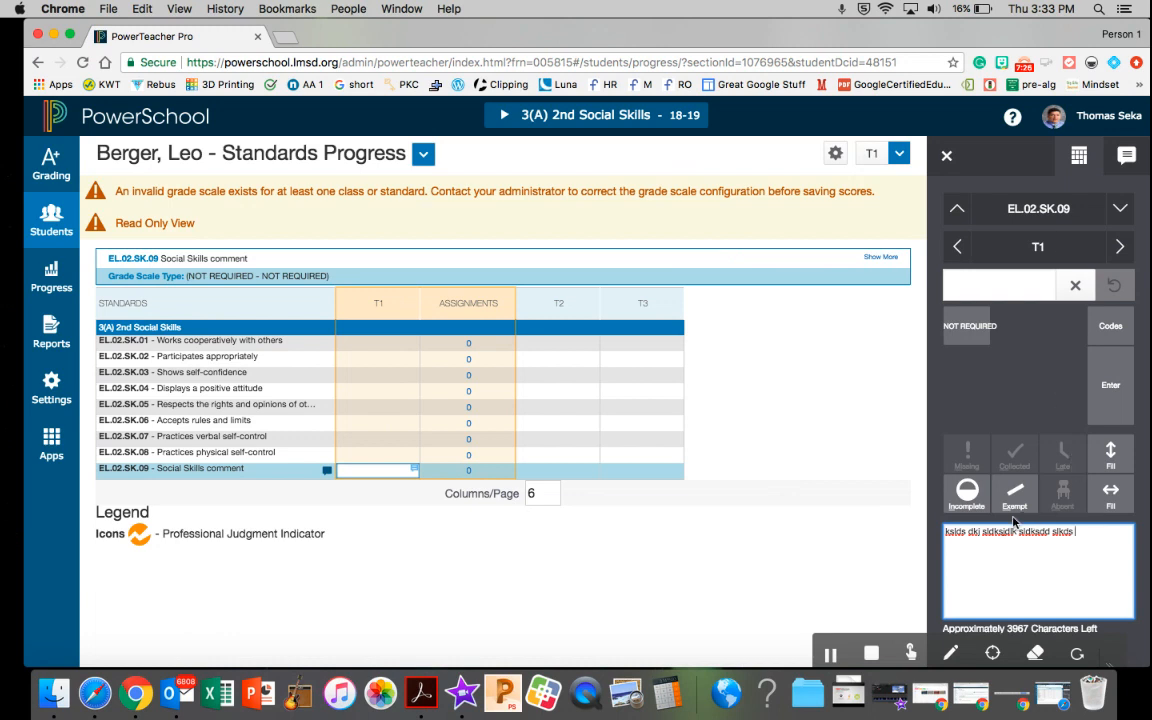
click(385, 456)
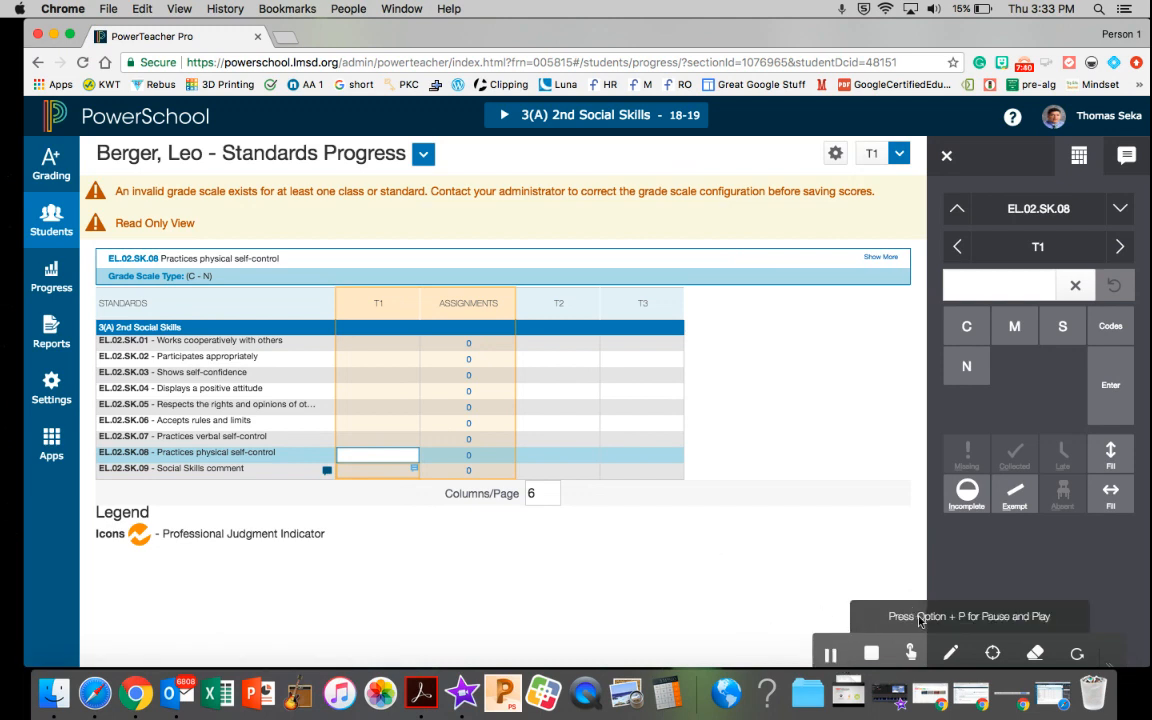
Return to the class-wide Standards grades page for 3(A) 2nd Social Skills
click(911, 652)
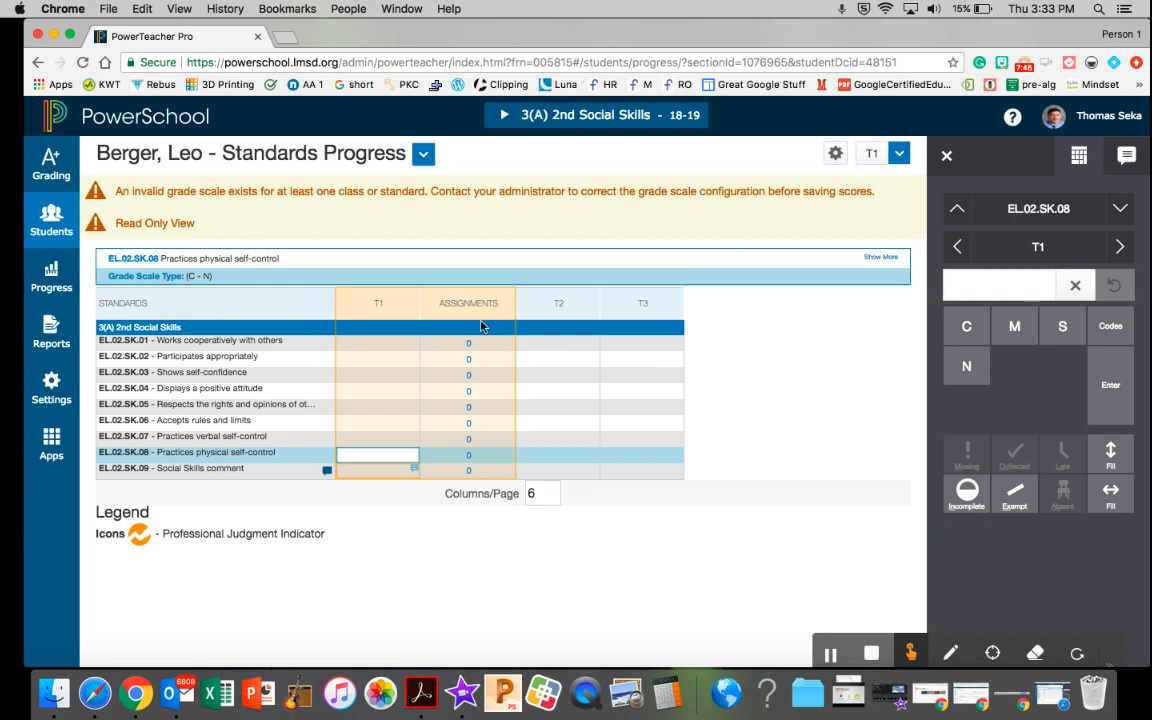
click(424, 155)
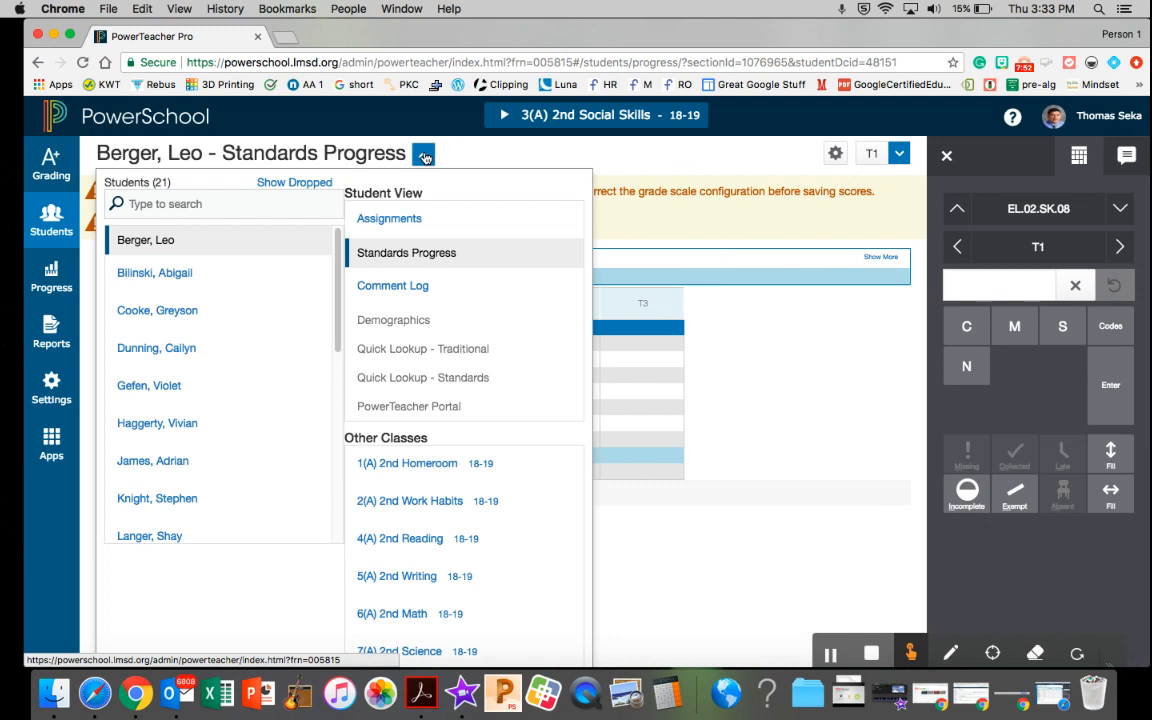
click(549, 118)
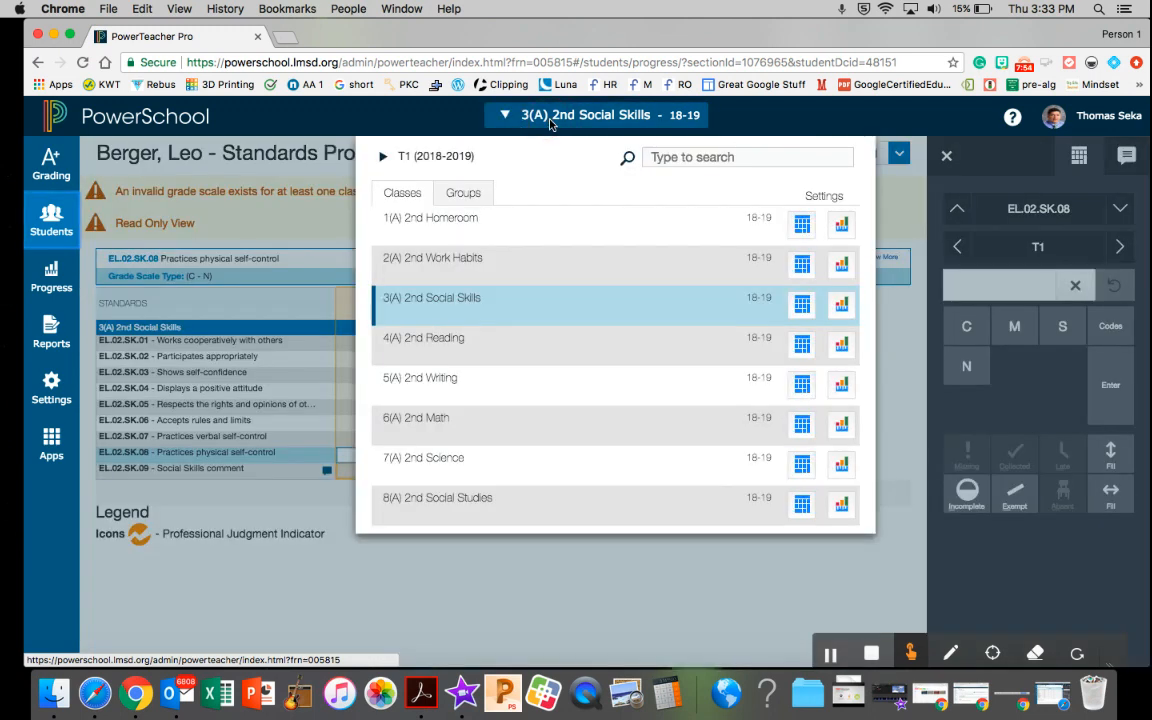
click(802, 306)
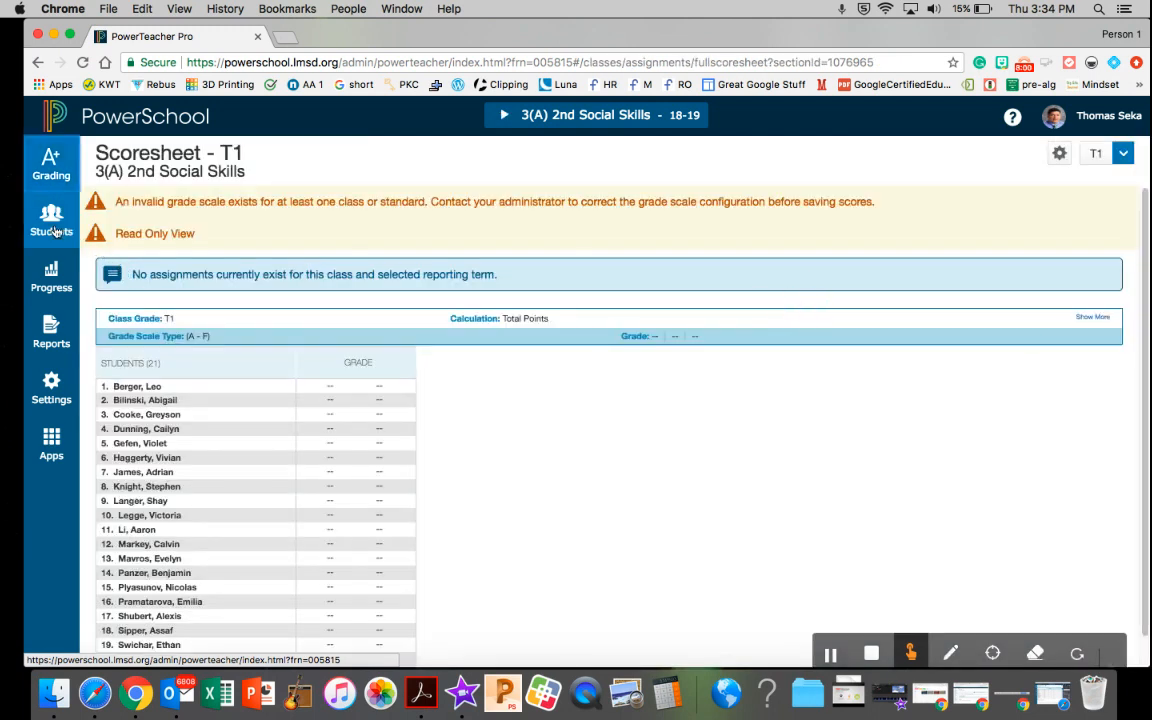
click(43, 167)
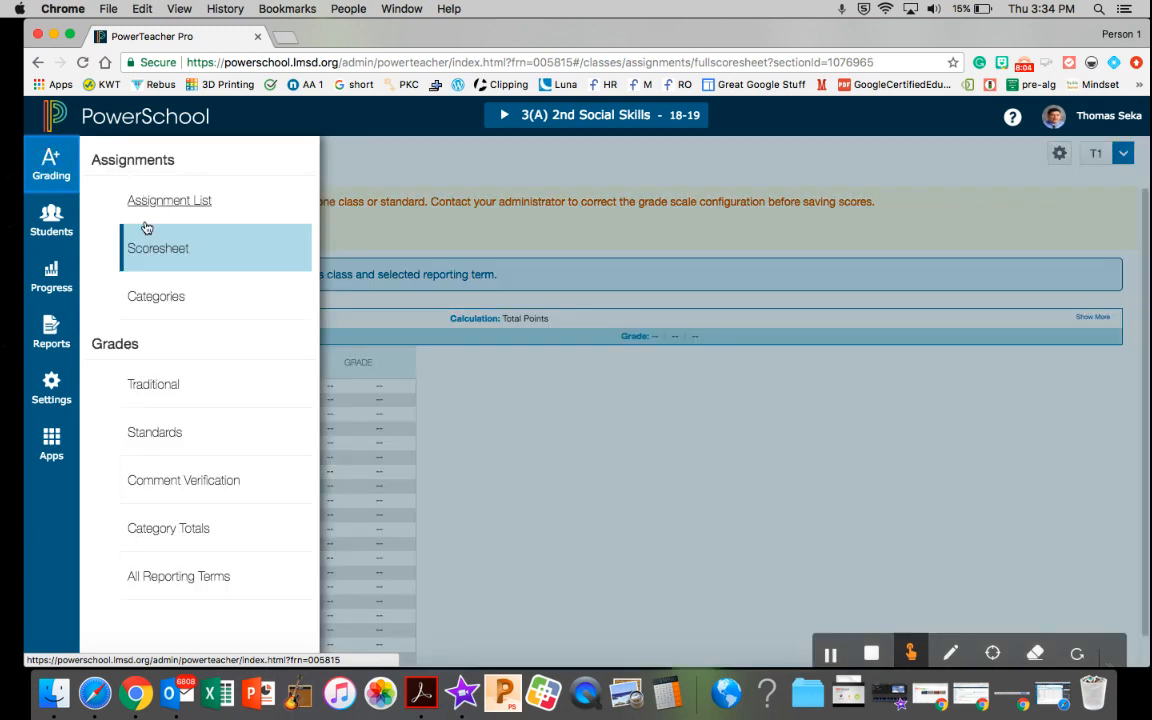
click(168, 436)
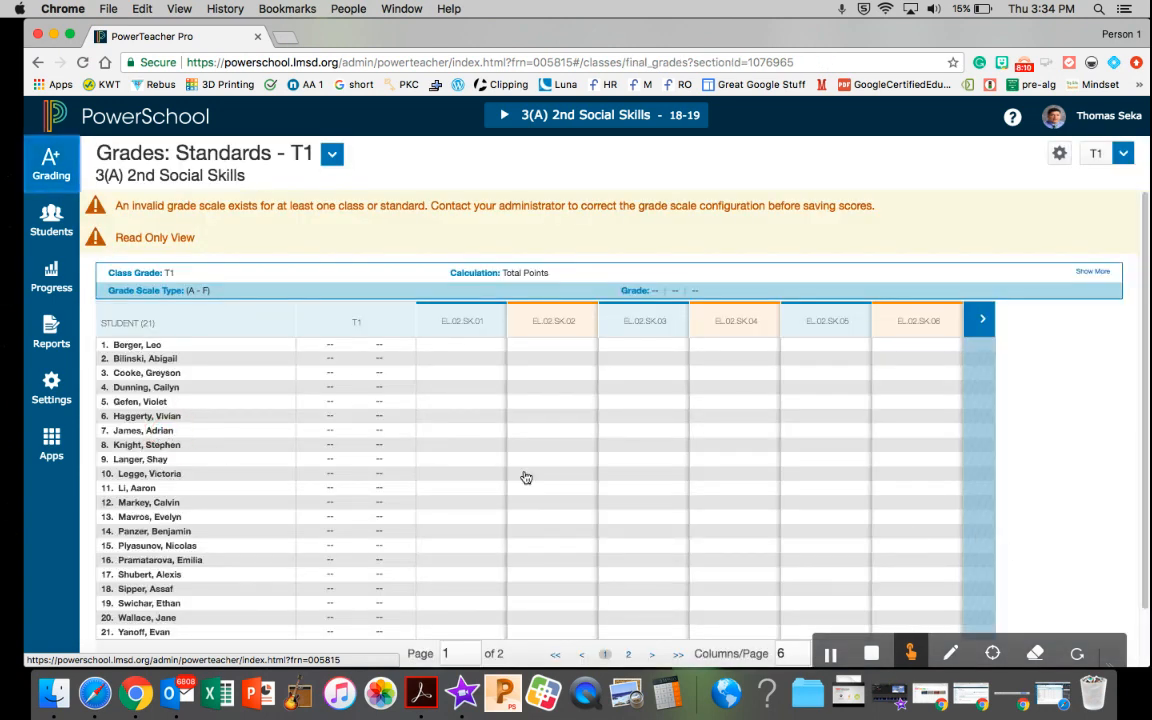
Enter the comment "cvxdvs s kdlmpkdp o" for the first student on EL.02.SK.09, on the second page of standards
scroll(360, 500, down, 2)
scroll(360, 500, up, 2)
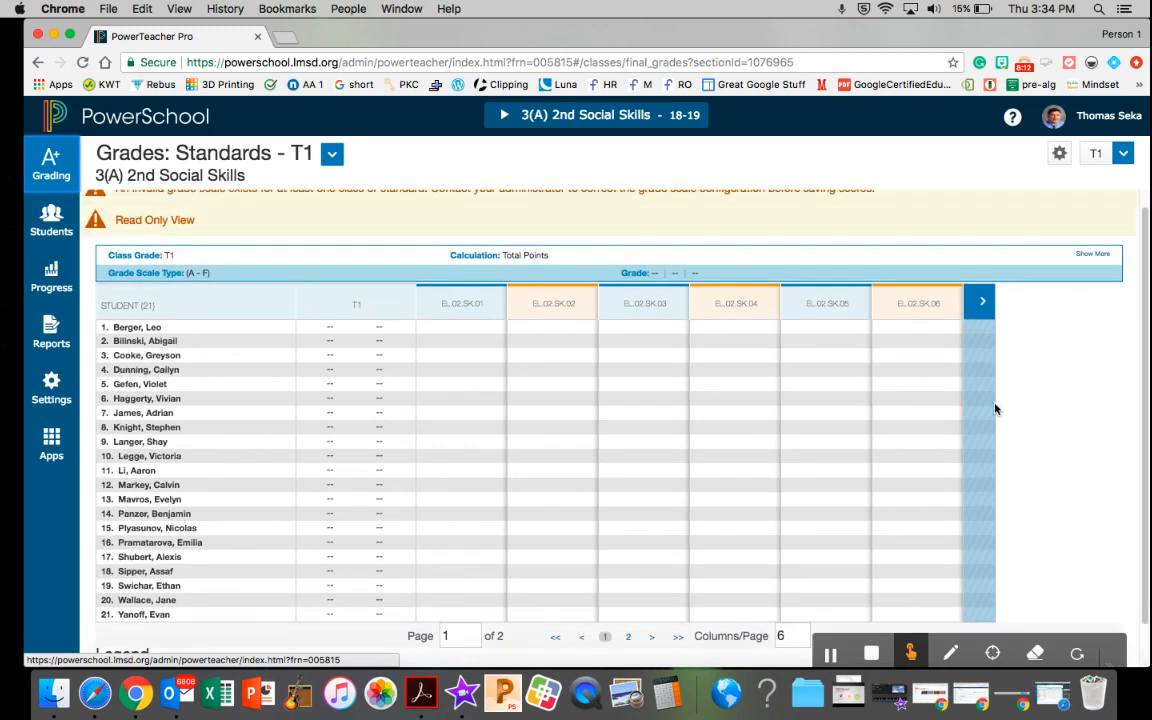
click(981, 303)
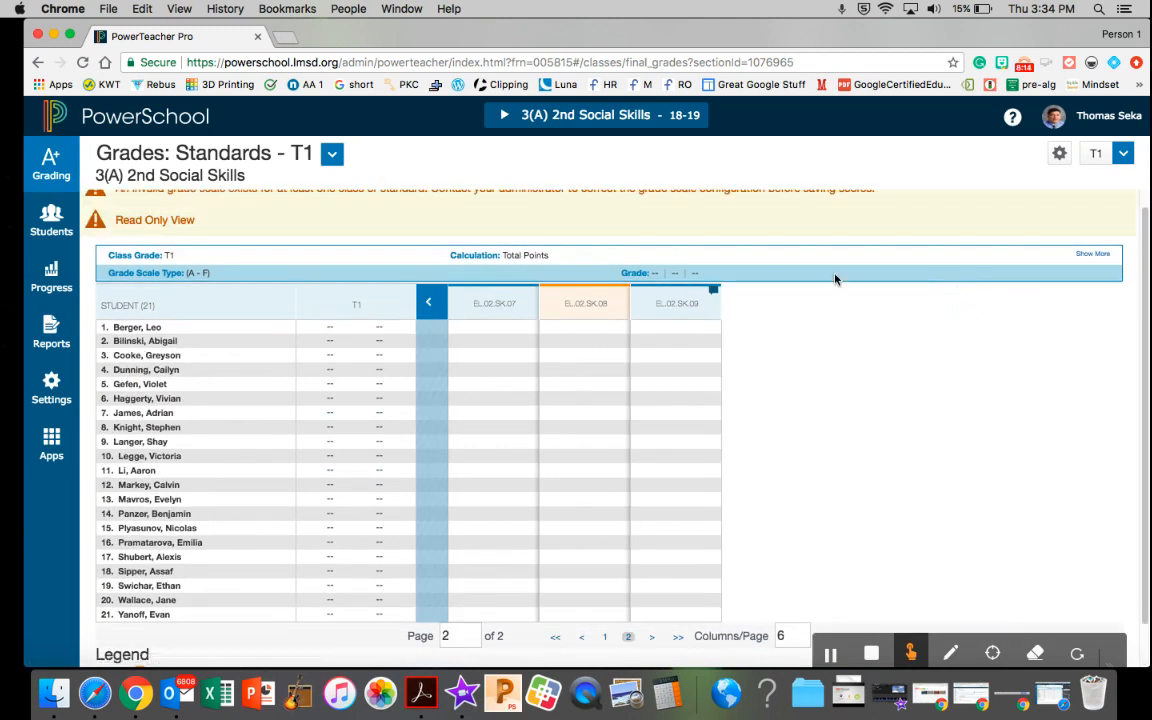
click(676, 331)
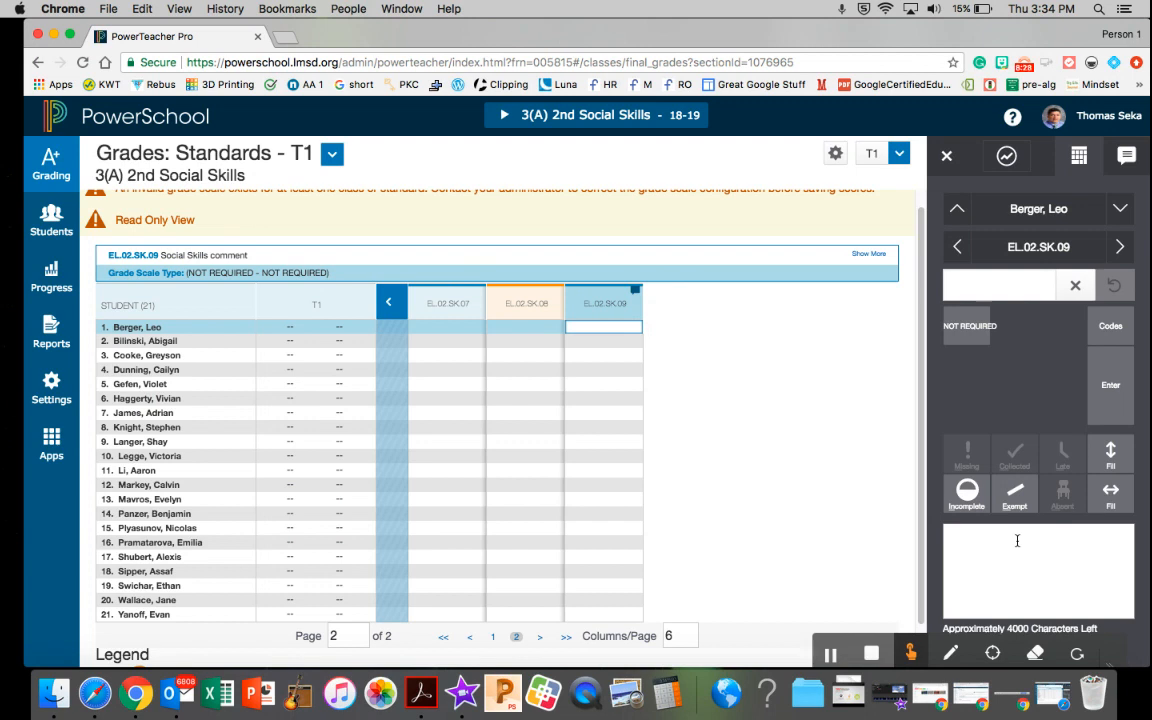
click(1017, 540)
text(cvxdvs s)
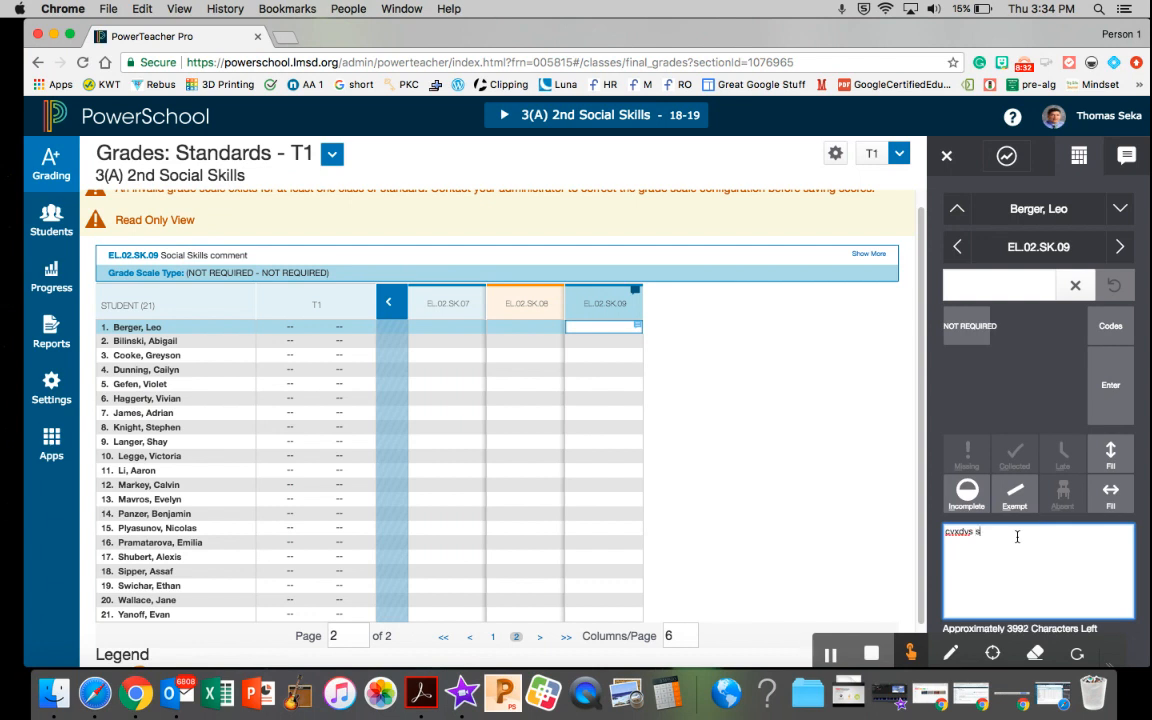
text( kdlmokdp o)
Fill the first student's EL.02.SK.09 comment down the column for the whole class, using comments only
click(1113, 454)
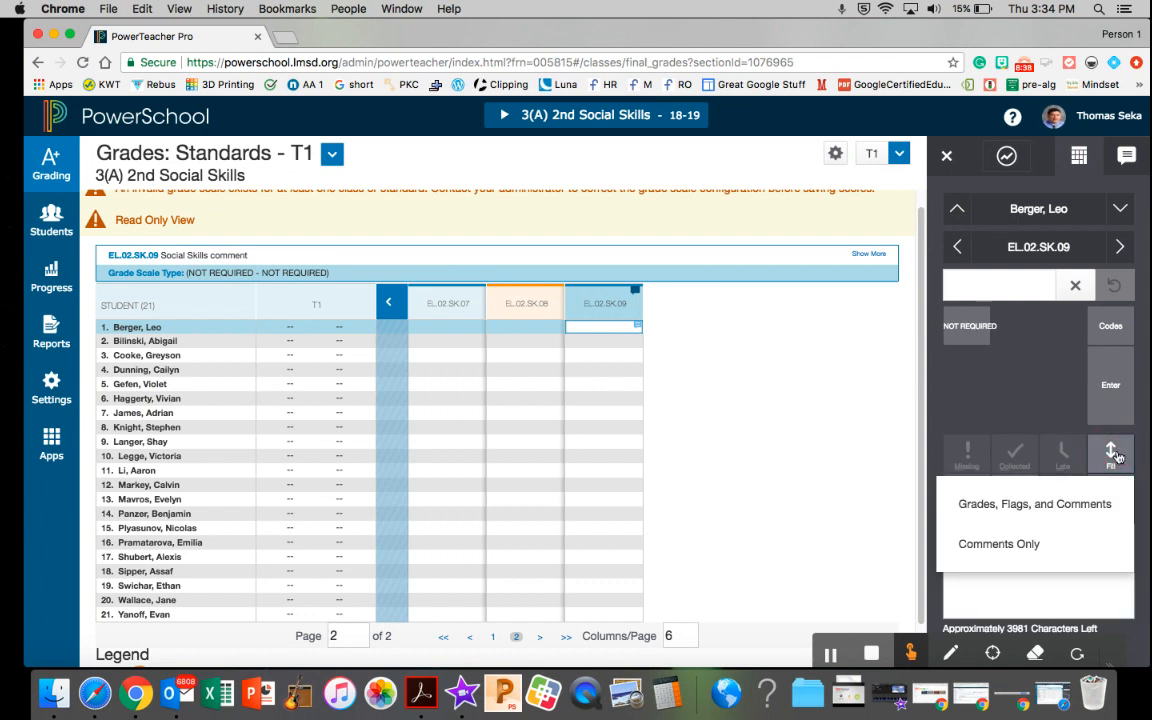
click(1030, 545)
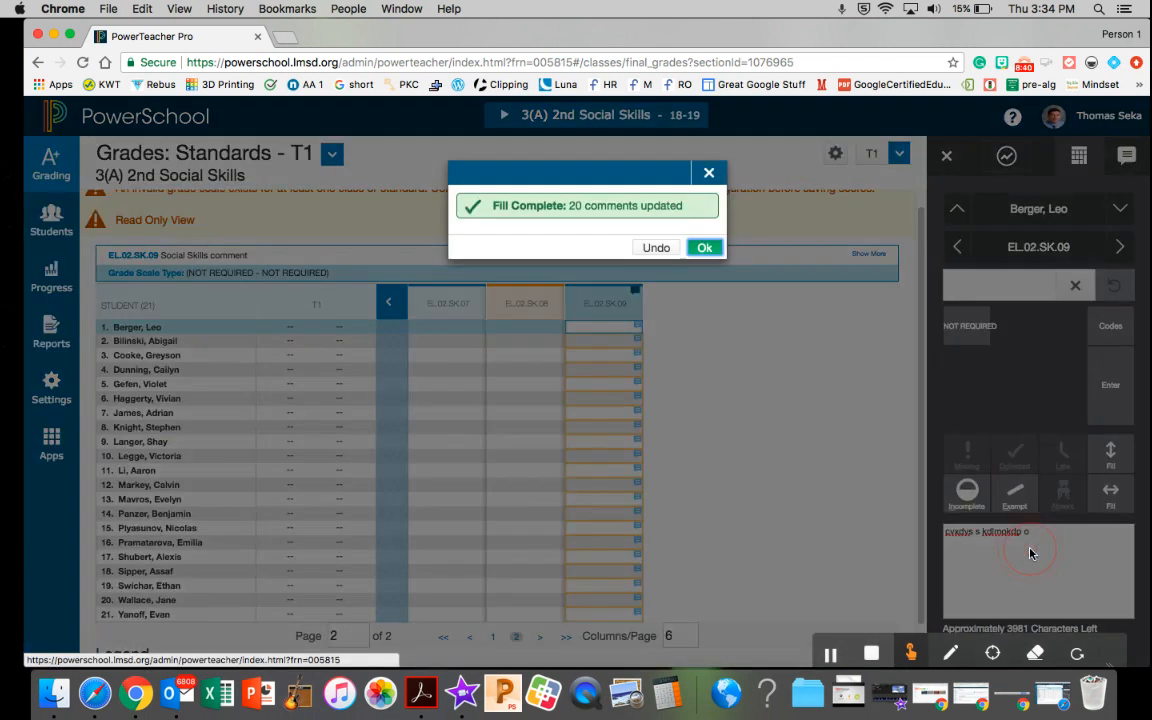
click(702, 247)
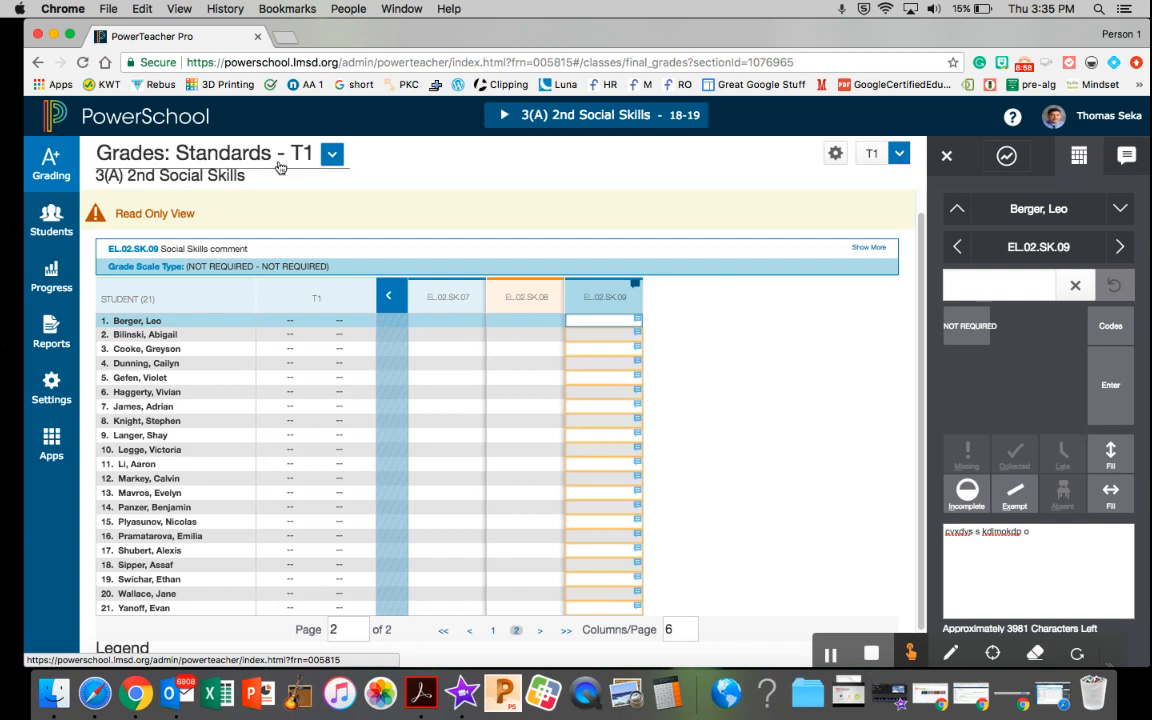
Switch the Standards grades page to the 6(A) 2nd Math class
click(44, 176)
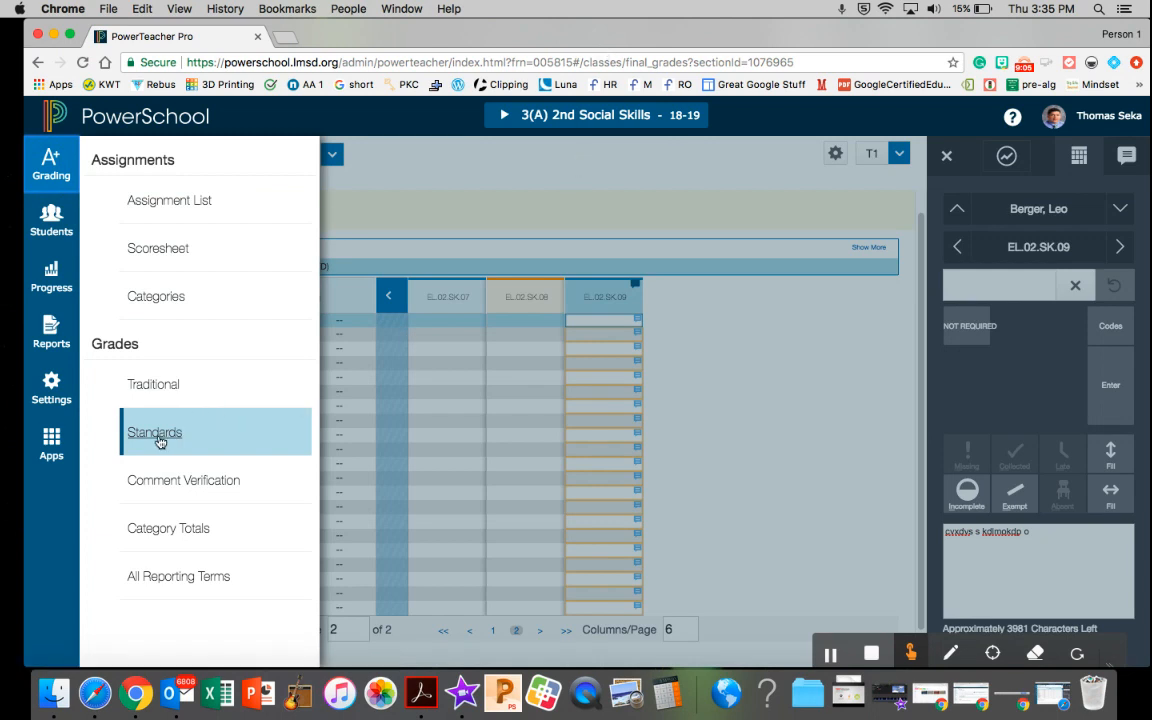
click(584, 200)
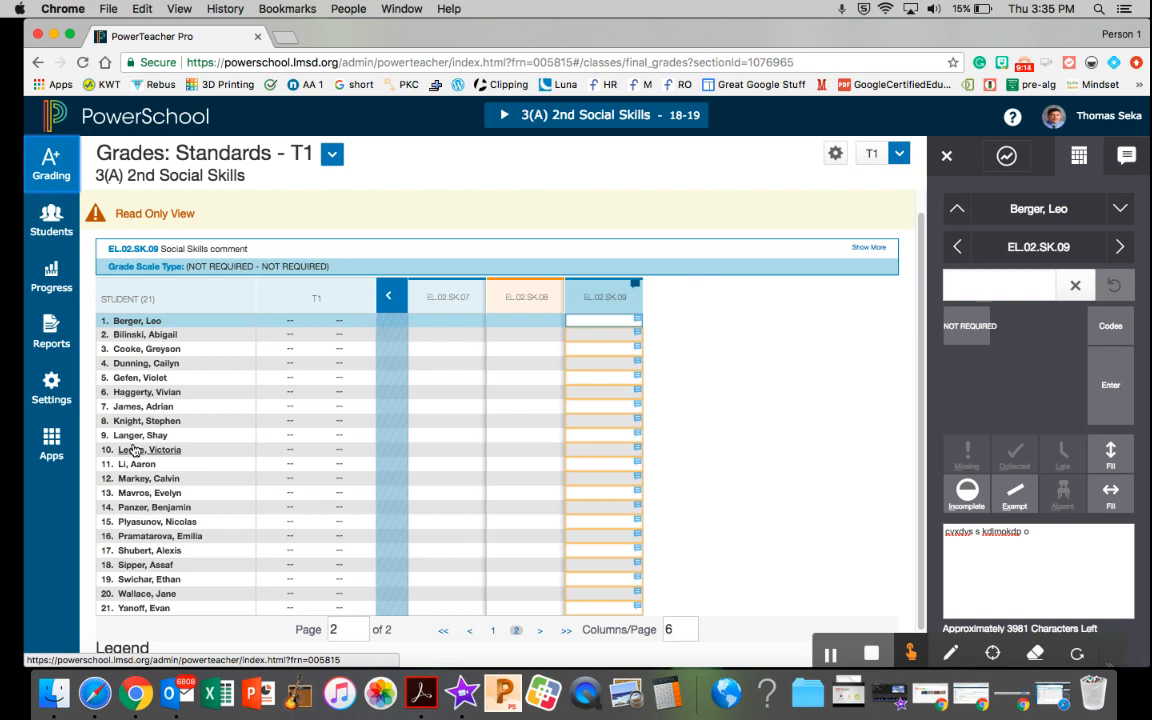
click(503, 120)
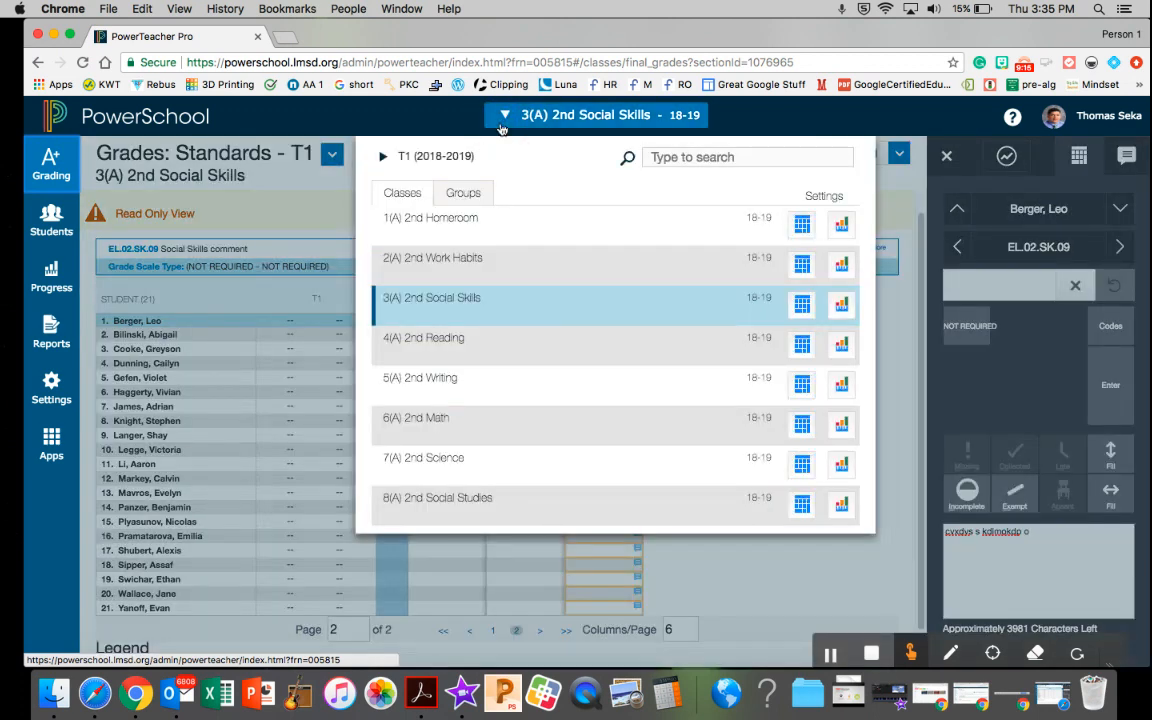
click(416, 428)
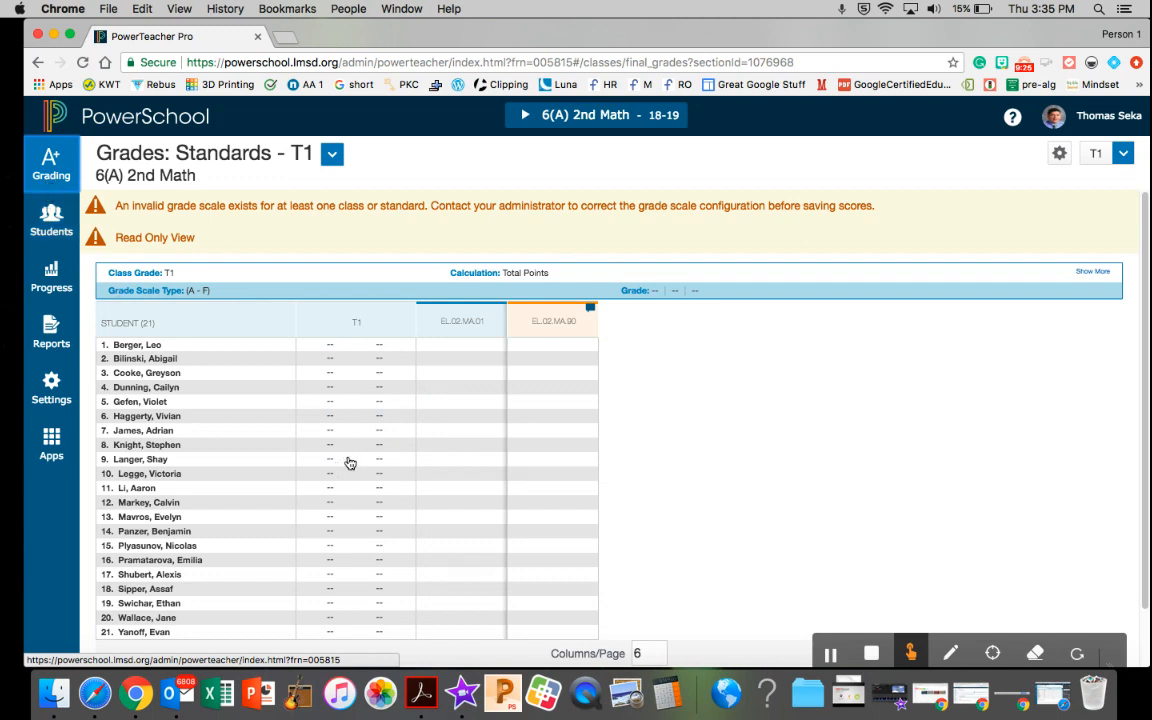
Give the first student a C on EL.02.MA.01 and fill that score down the column for the whole class
click(456, 346)
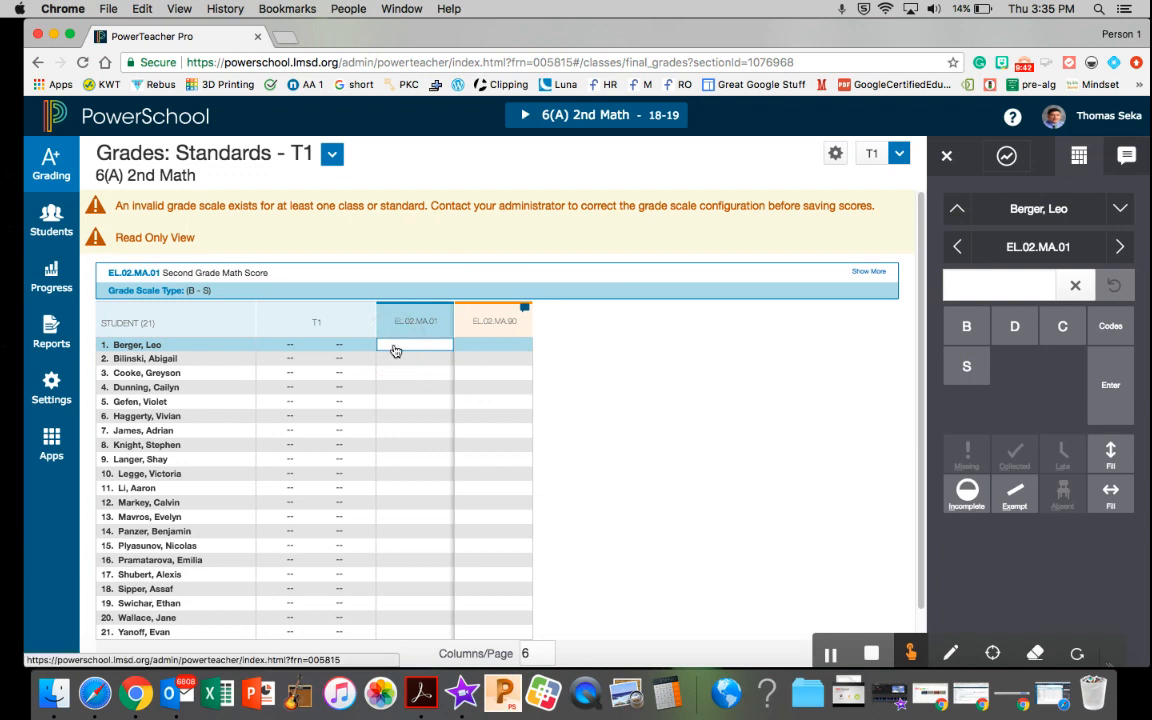
text(C)
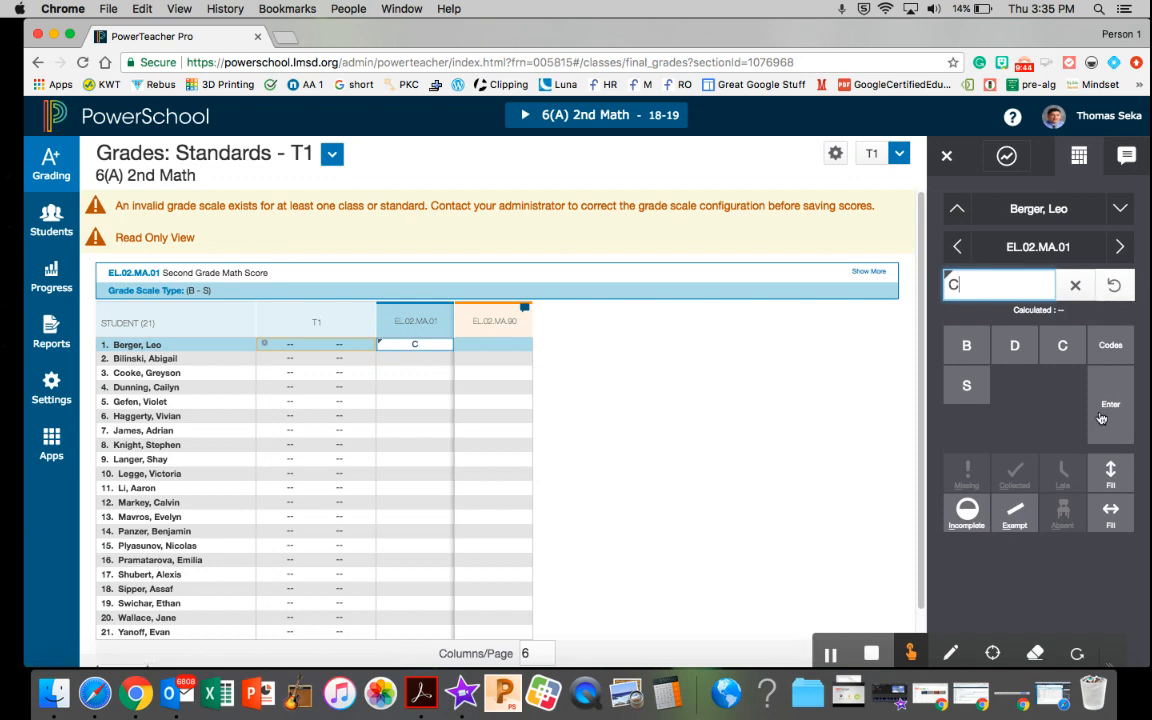
click(1109, 474)
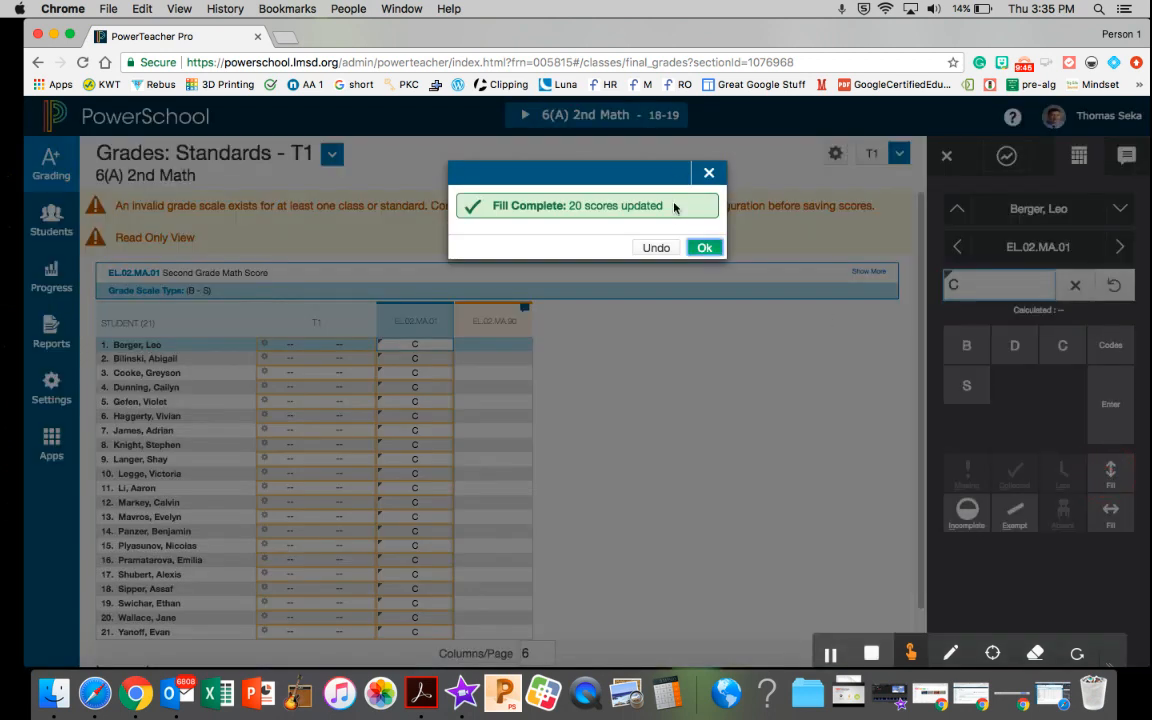
click(704, 247)
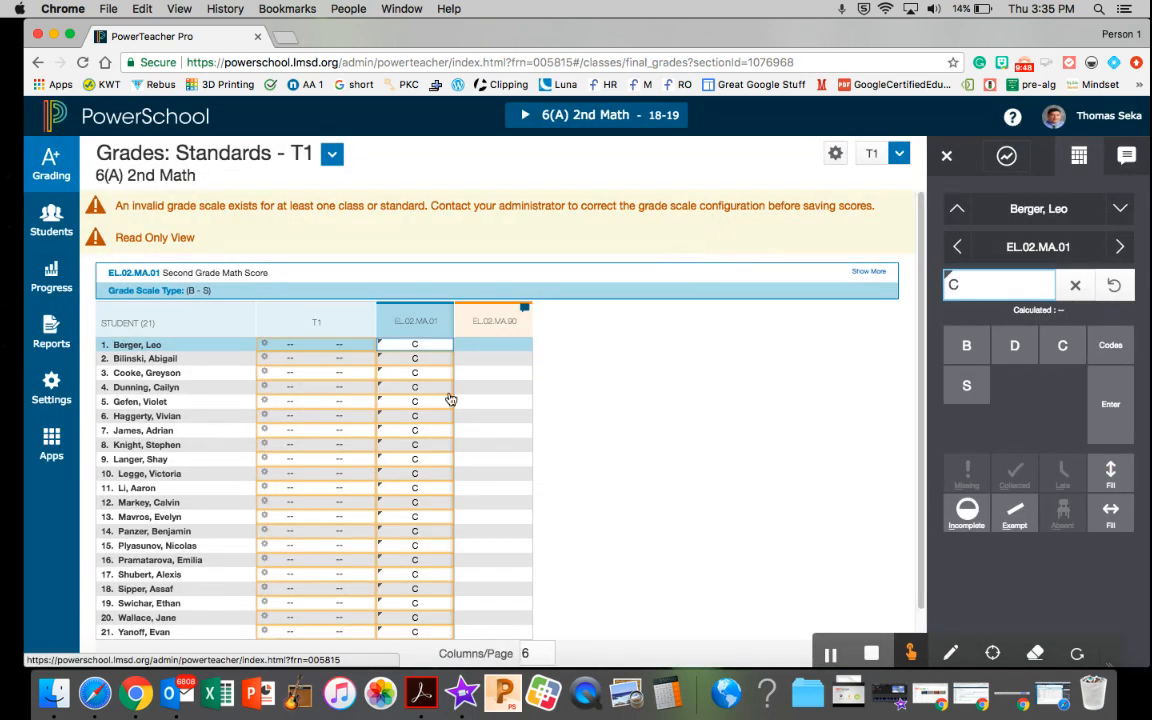
Enter the comment "dls;dk;sldk s;ldk s;k" for the first student on EL.02.MA.90 and fill it down the class as comments only
click(479, 345)
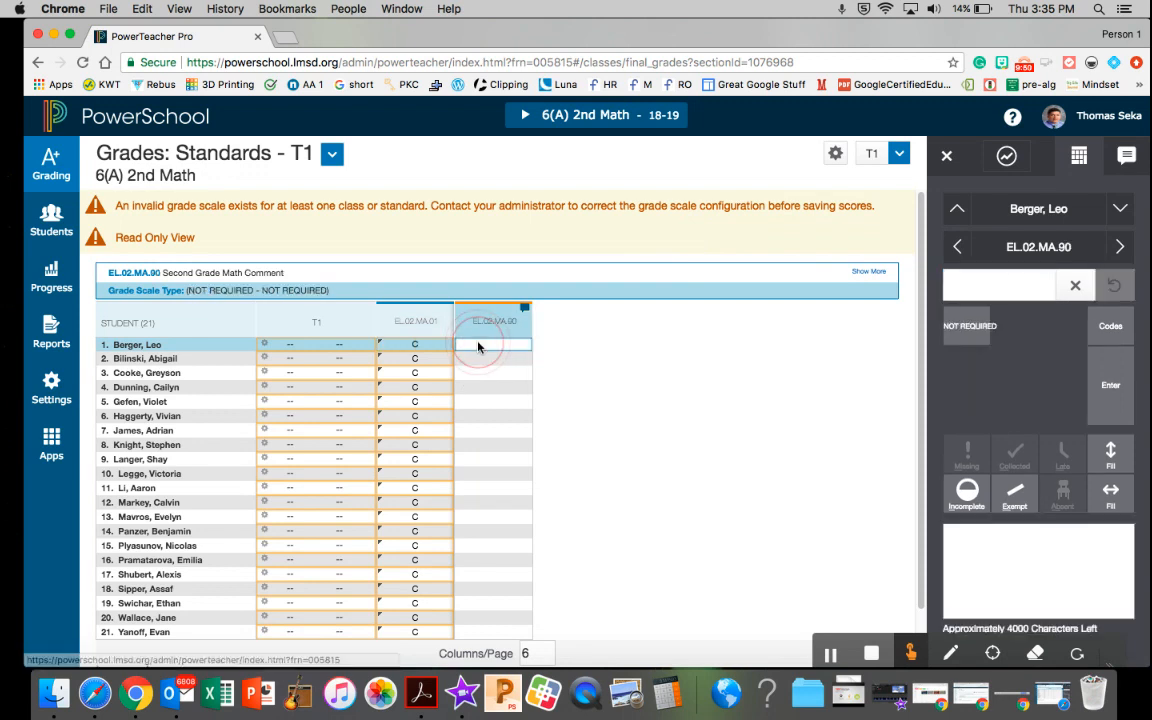
click(1010, 535)
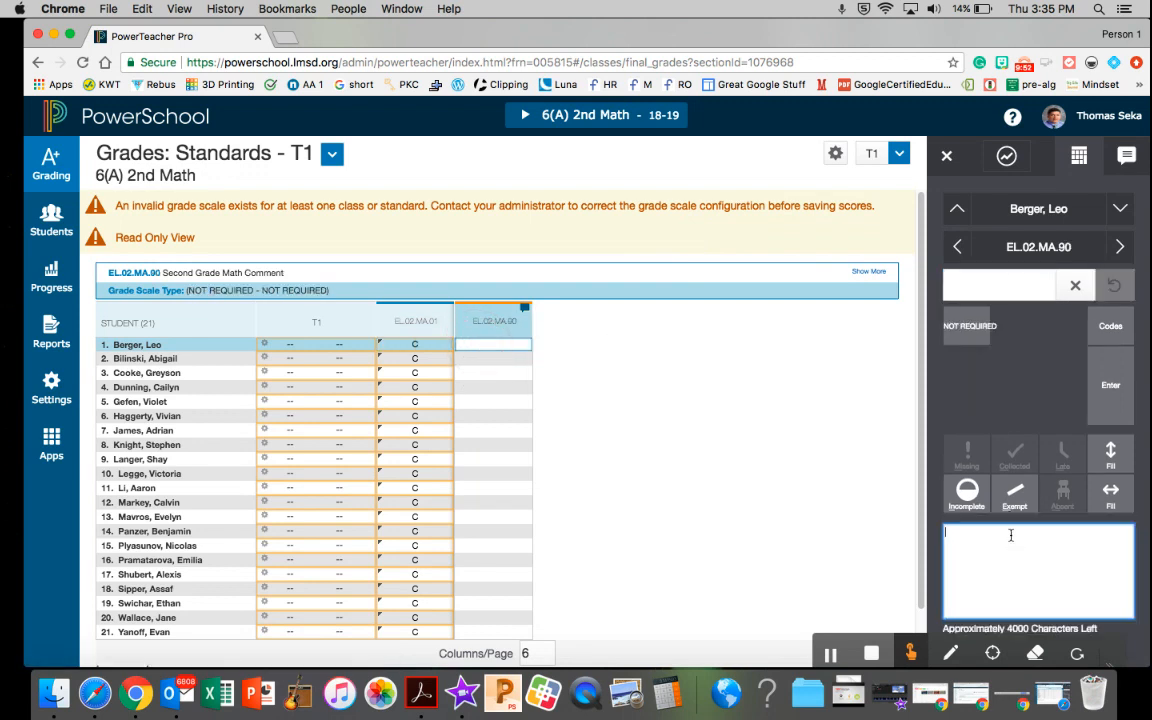
text(dls;dk;sldk s;ldk s;k)
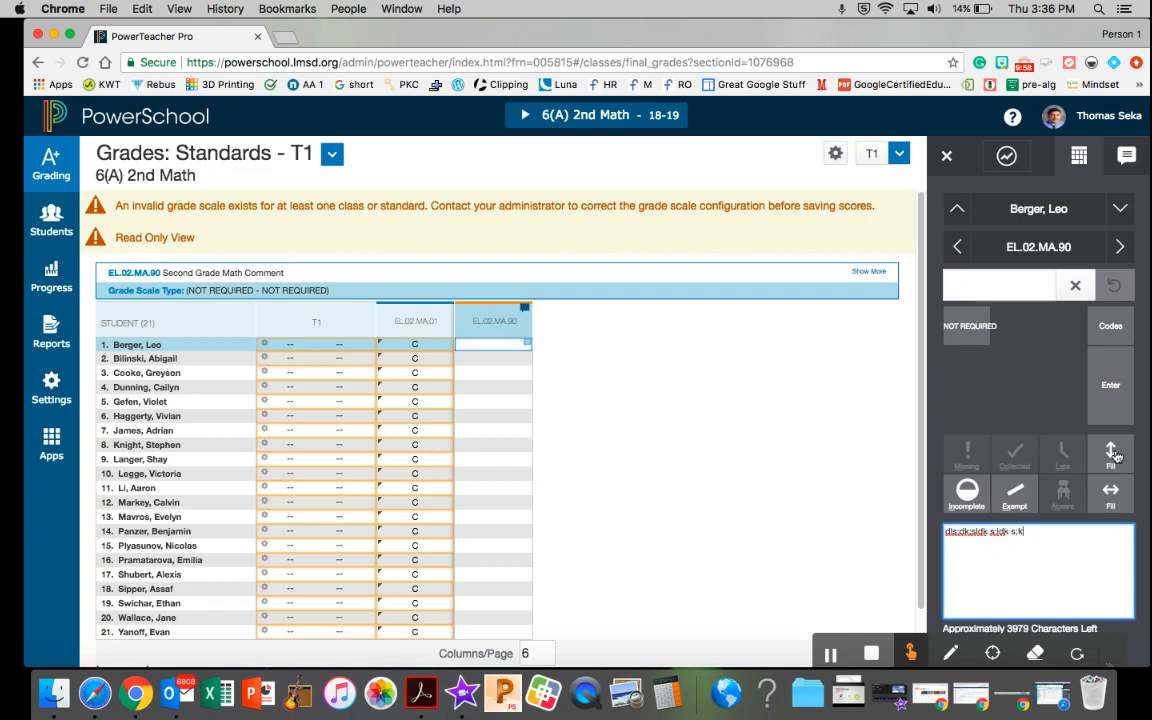
click(1112, 454)
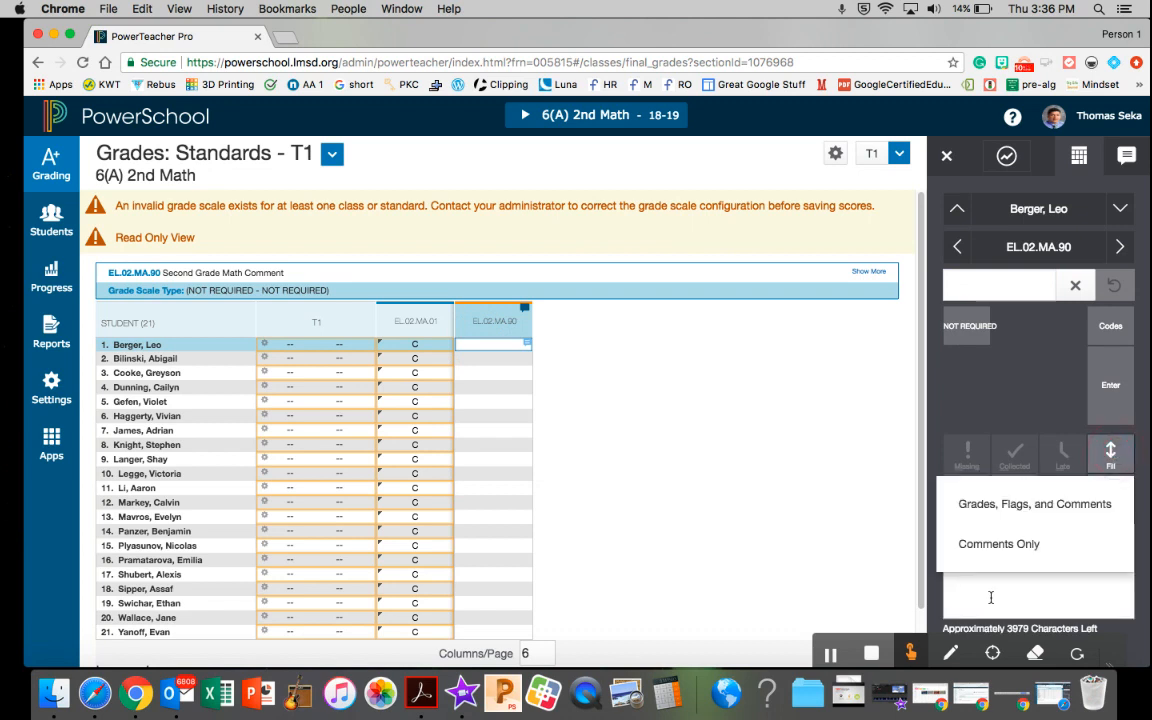
click(1000, 545)
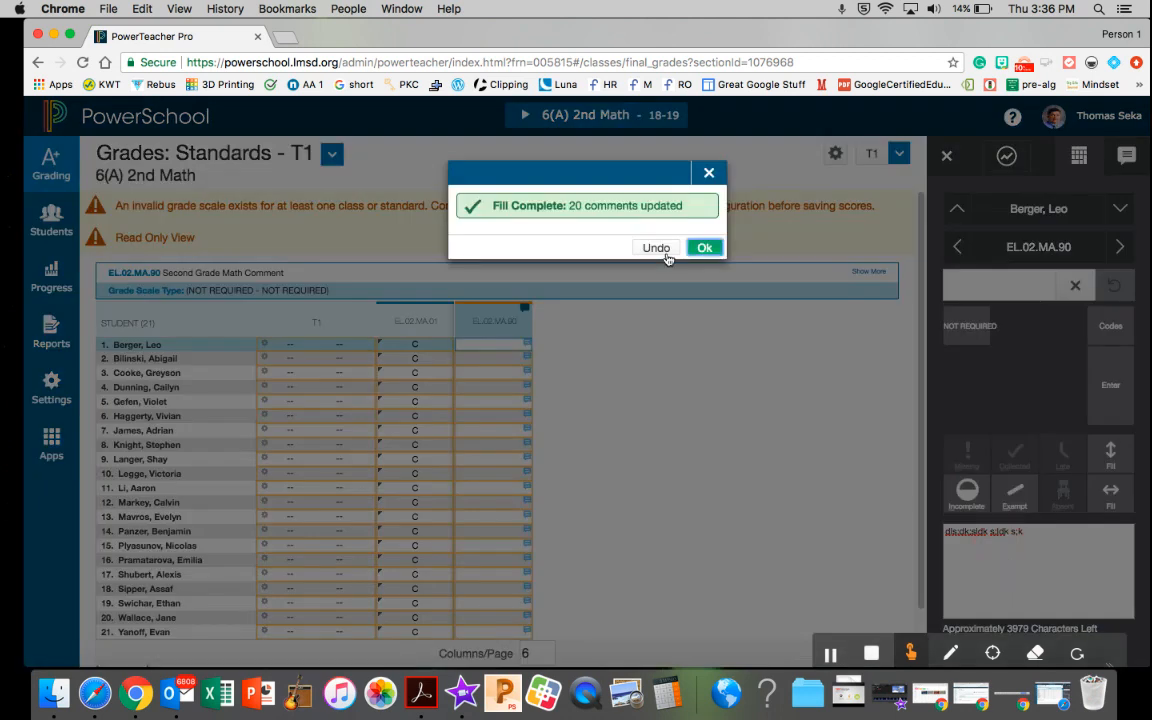
click(704, 247)
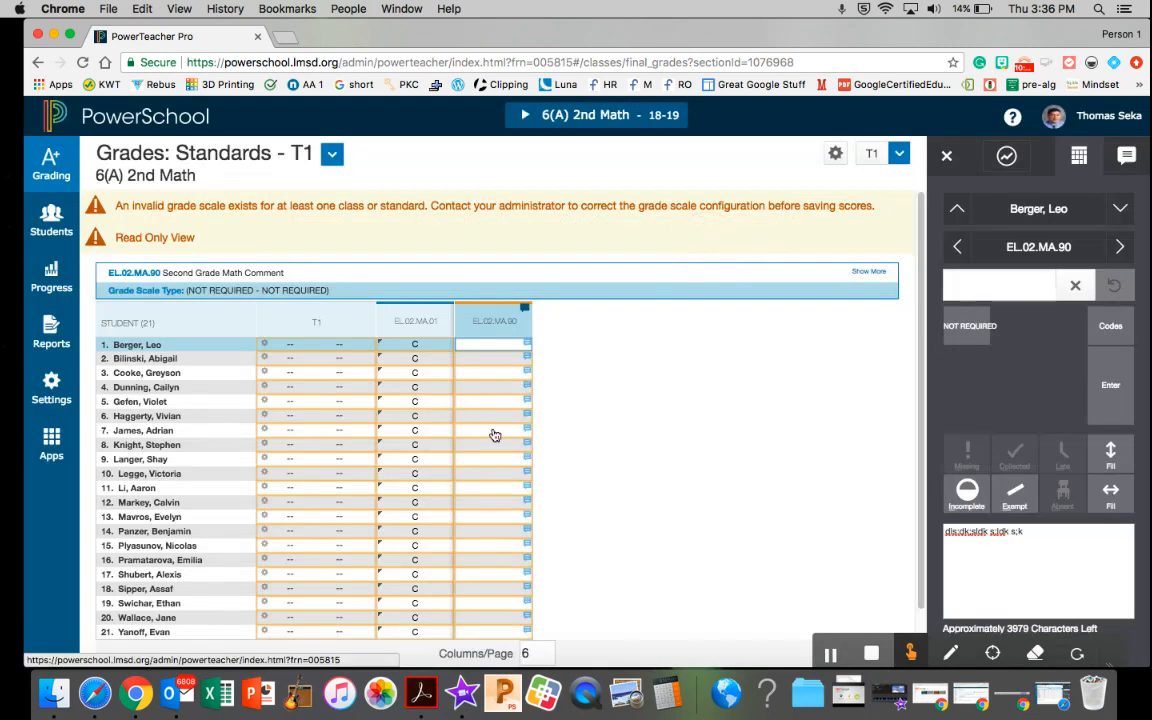
Replace the seventh student's EL.02.MA.90 comment with individual text beginning "laksjxlKdml"
click(494, 432)
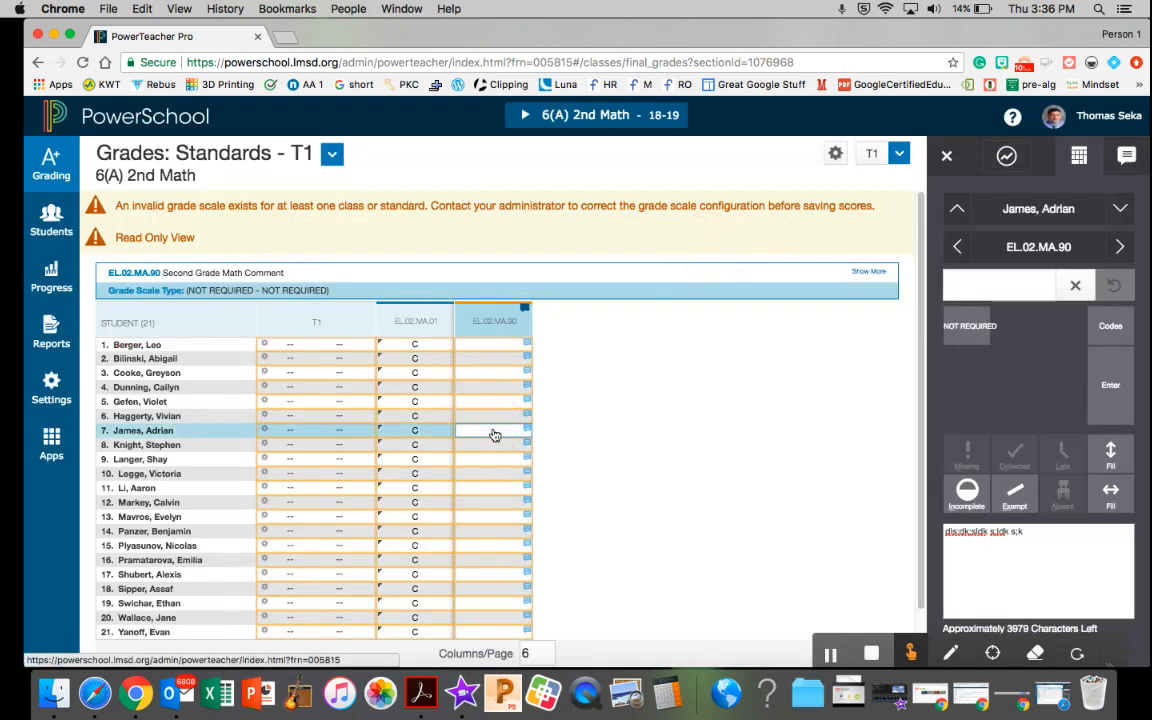
triple_click(970, 531)
drag(970, 531, 906, 533)
text(xlKdmlmlxkcnslKn)
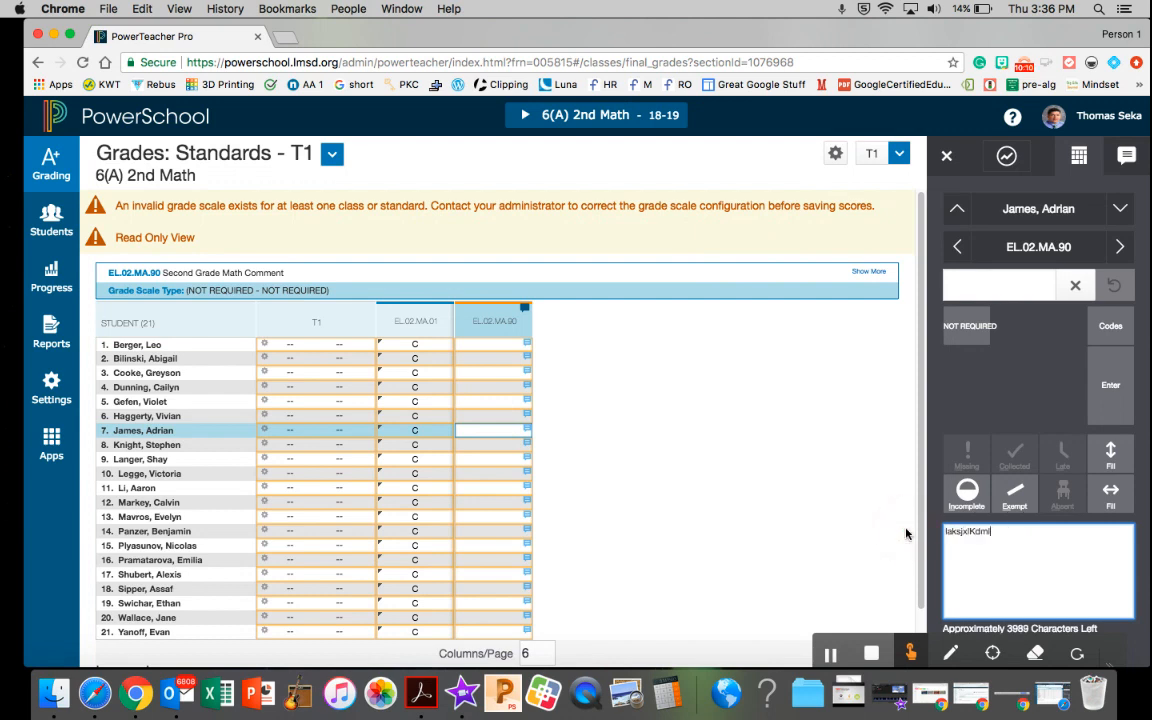